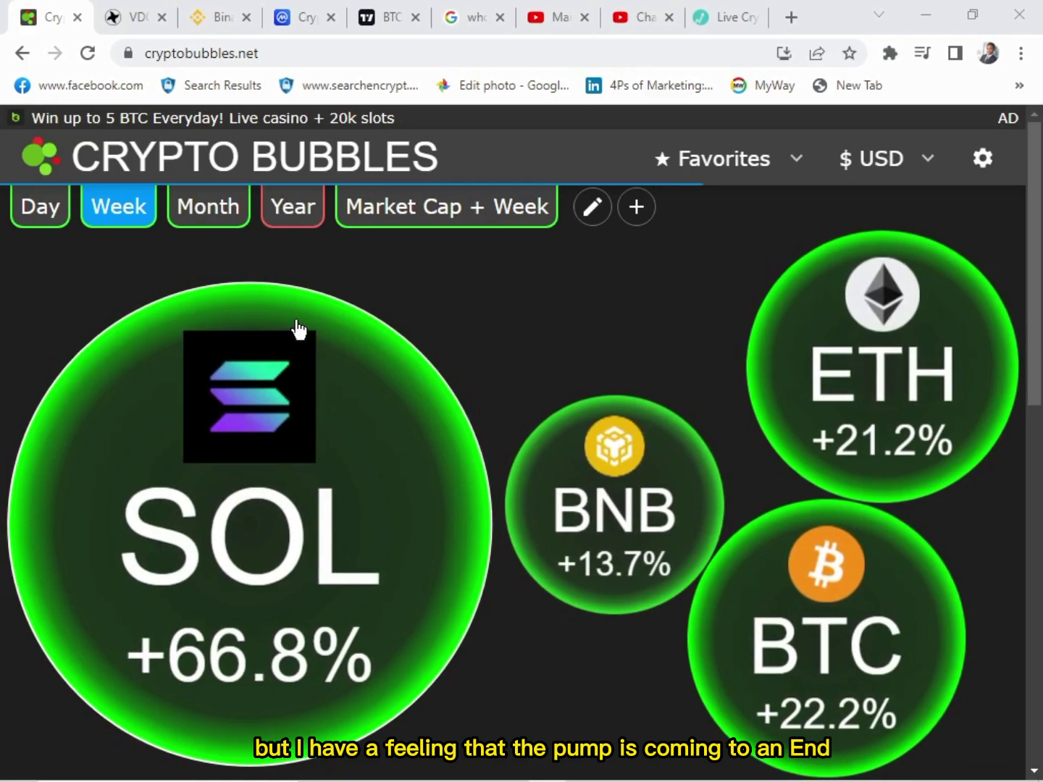
Show daily price changes in Crypto Bubbles, then bring up the TradingView BTC/USDT chart
left_click(46, 215)
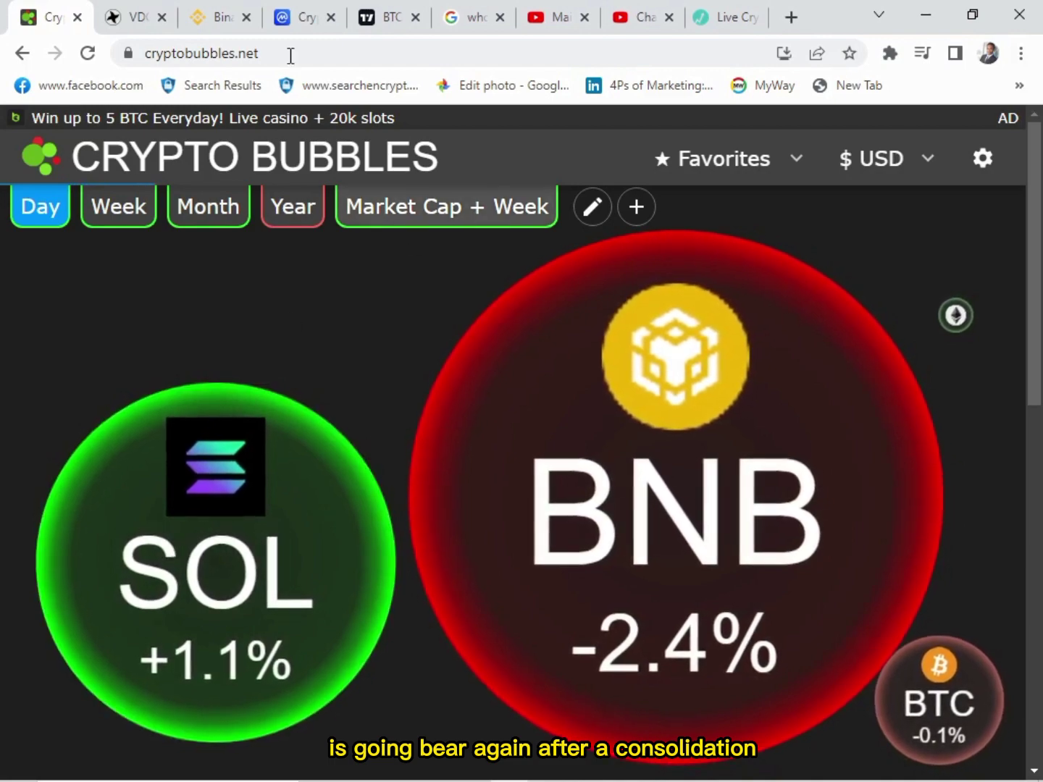
left_click(289, 17)
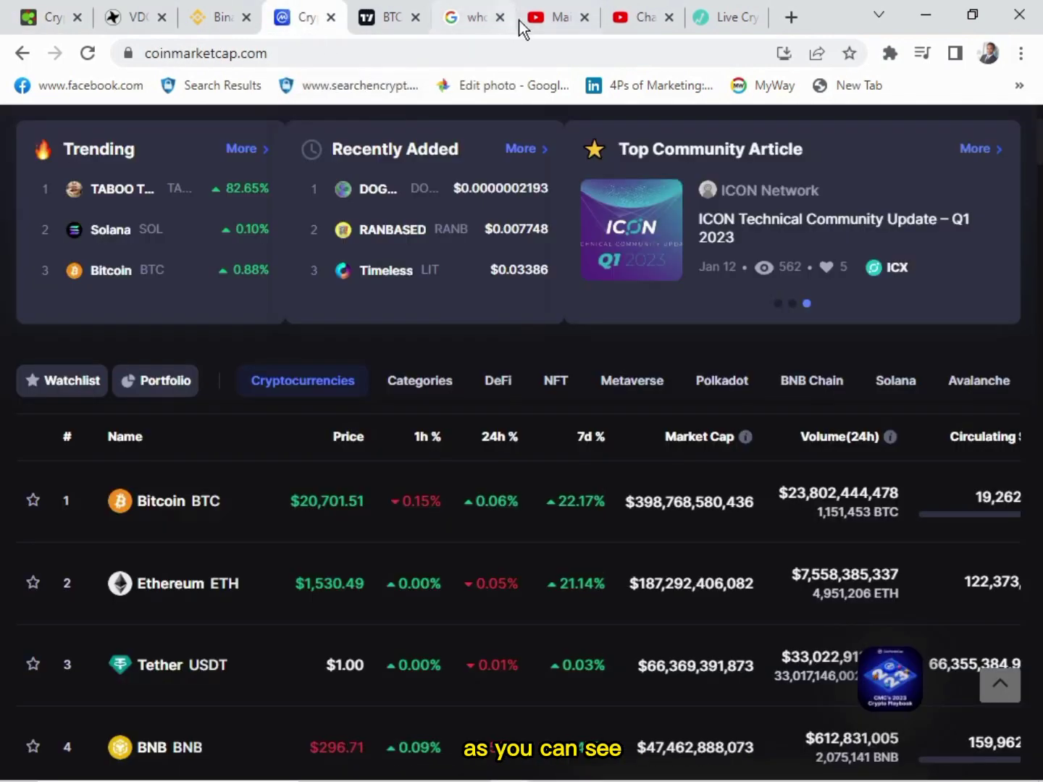
left_click(747, 10)
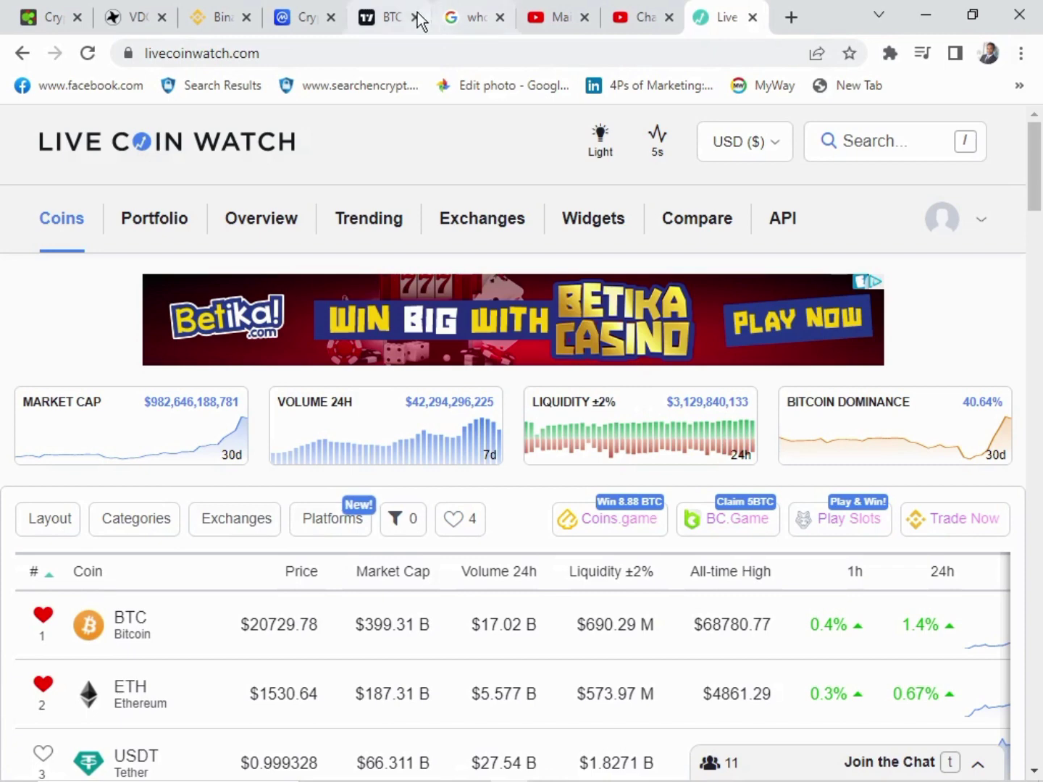
left_click(370, 11)
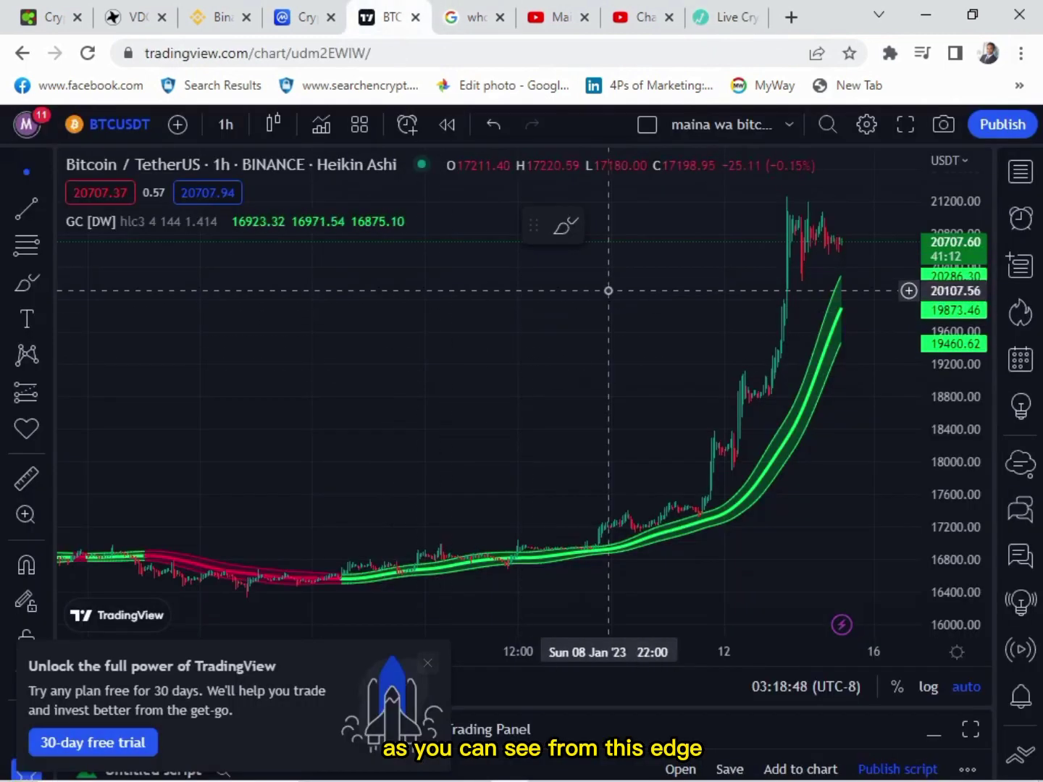
Zoom the hourly BTC/USDT chart out to December history and switch it to the 1-day interval
left_click_drag(606, 339, 412, 338)
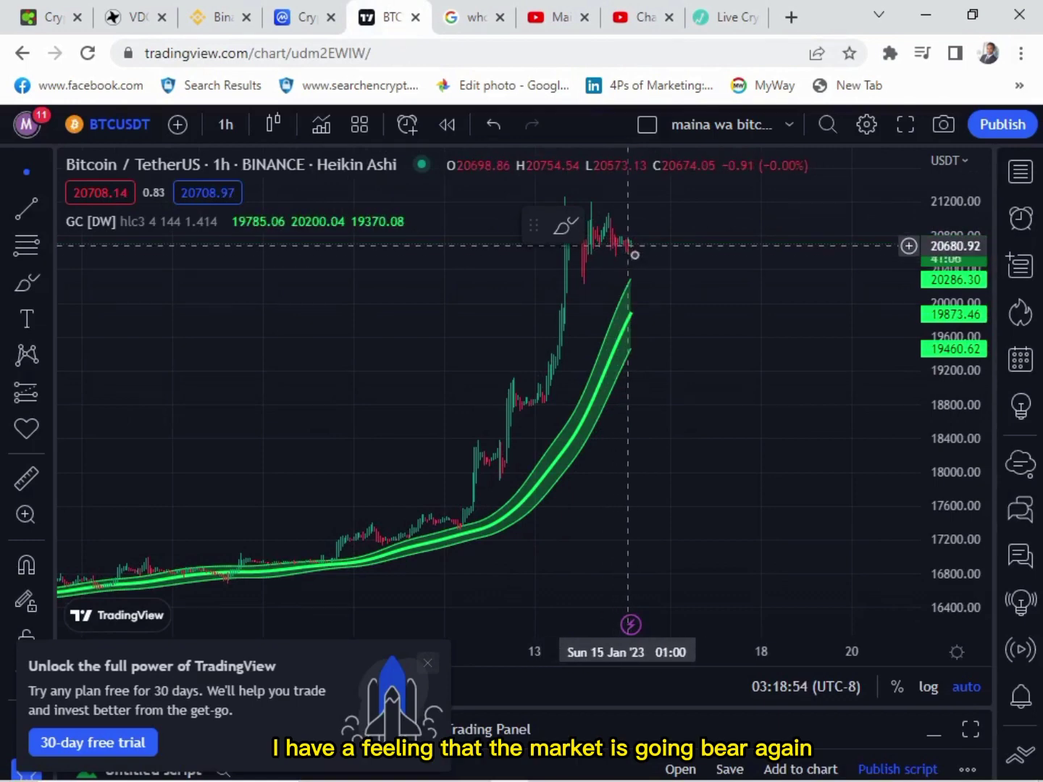
scroll(515, 326, "down", 3)
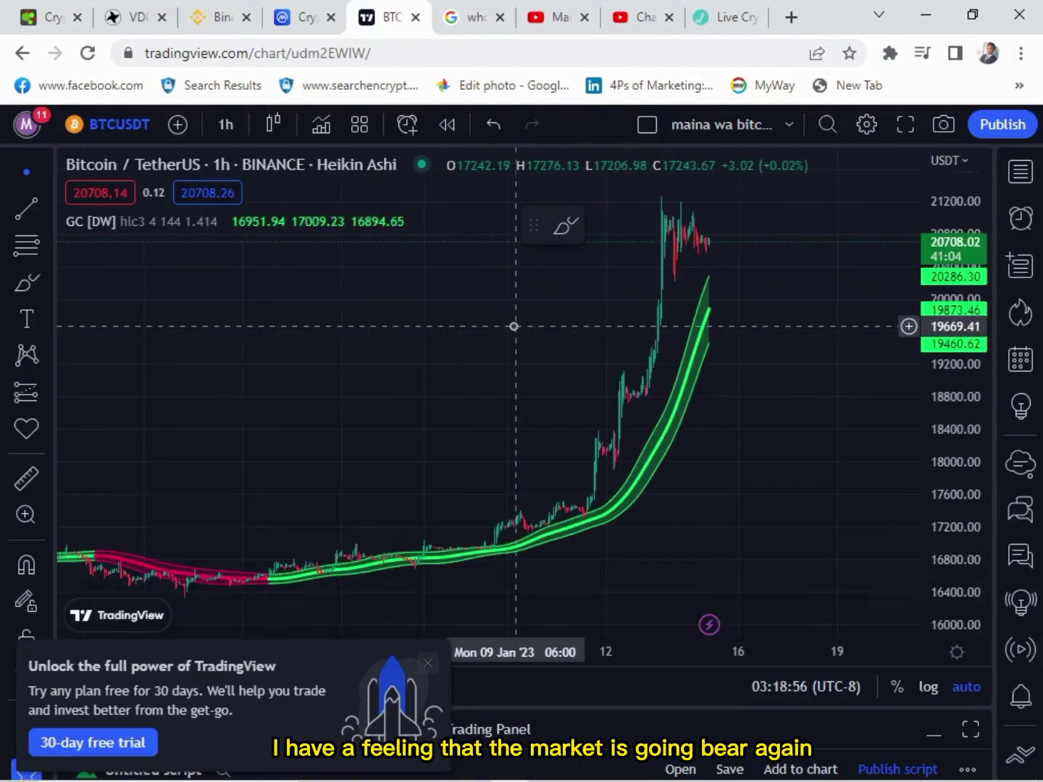
scroll(371, 365, "down", 3)
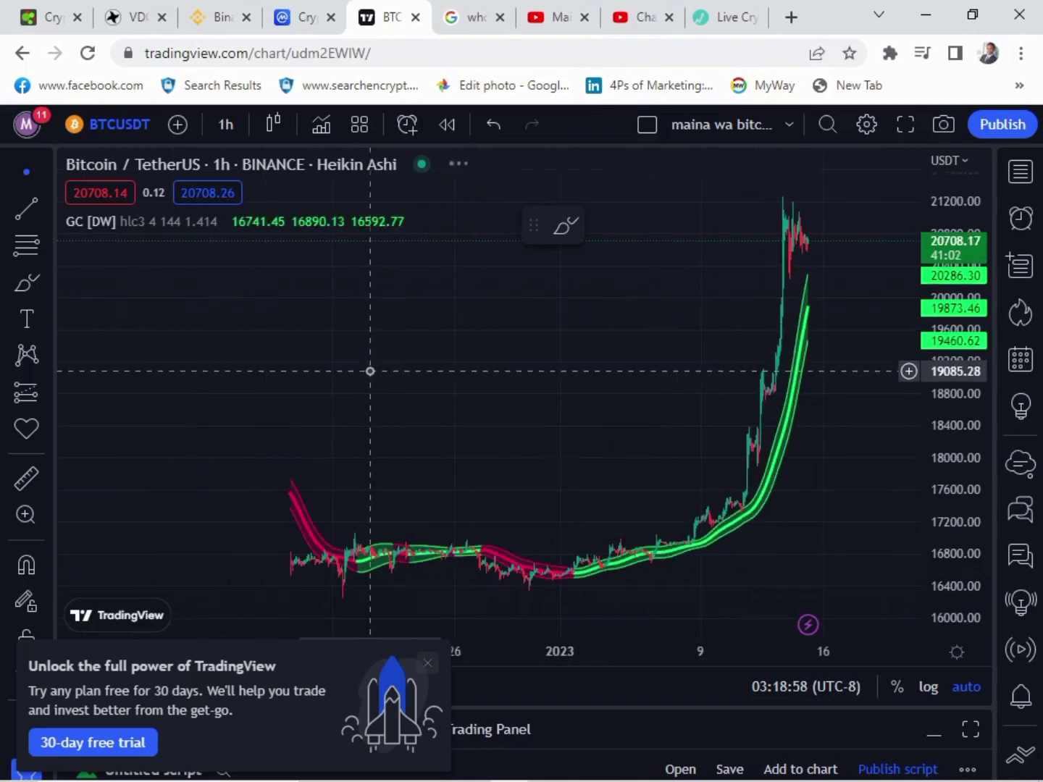
scroll(368, 381, "down", 1)
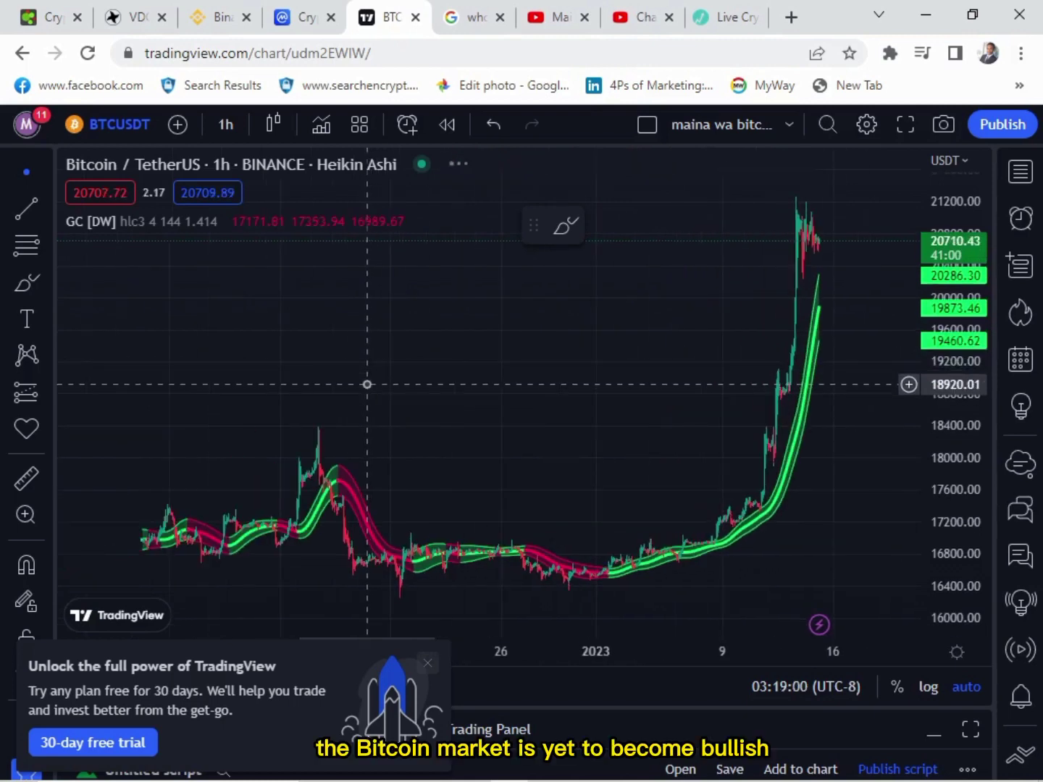
left_click(226, 121)
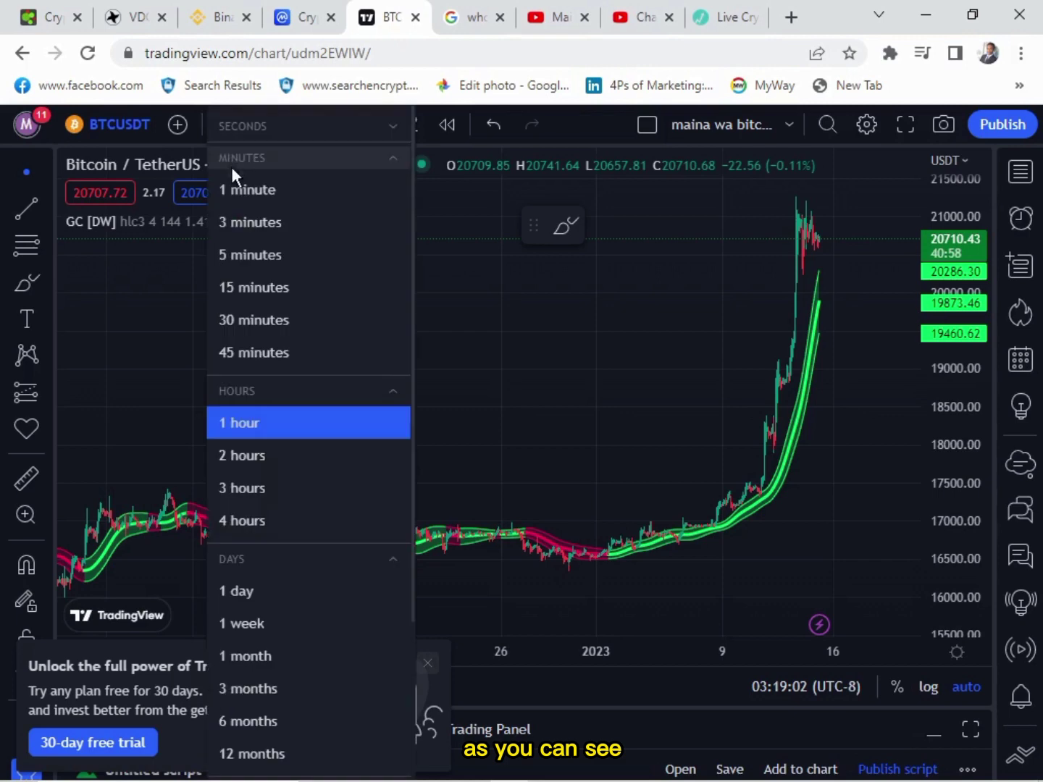
left_click(265, 604)
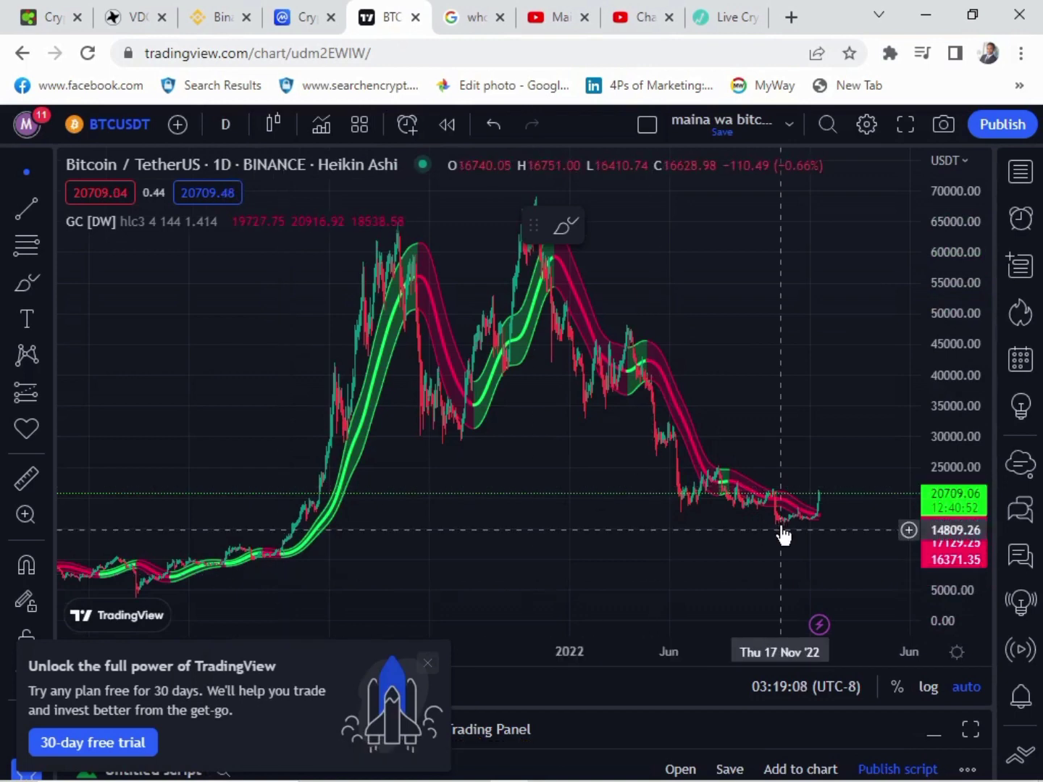
Zoom in on the recent decline of the daily BTC/USDT chart, then go to the Binance tab
left_click_drag(757, 527, 602, 539)
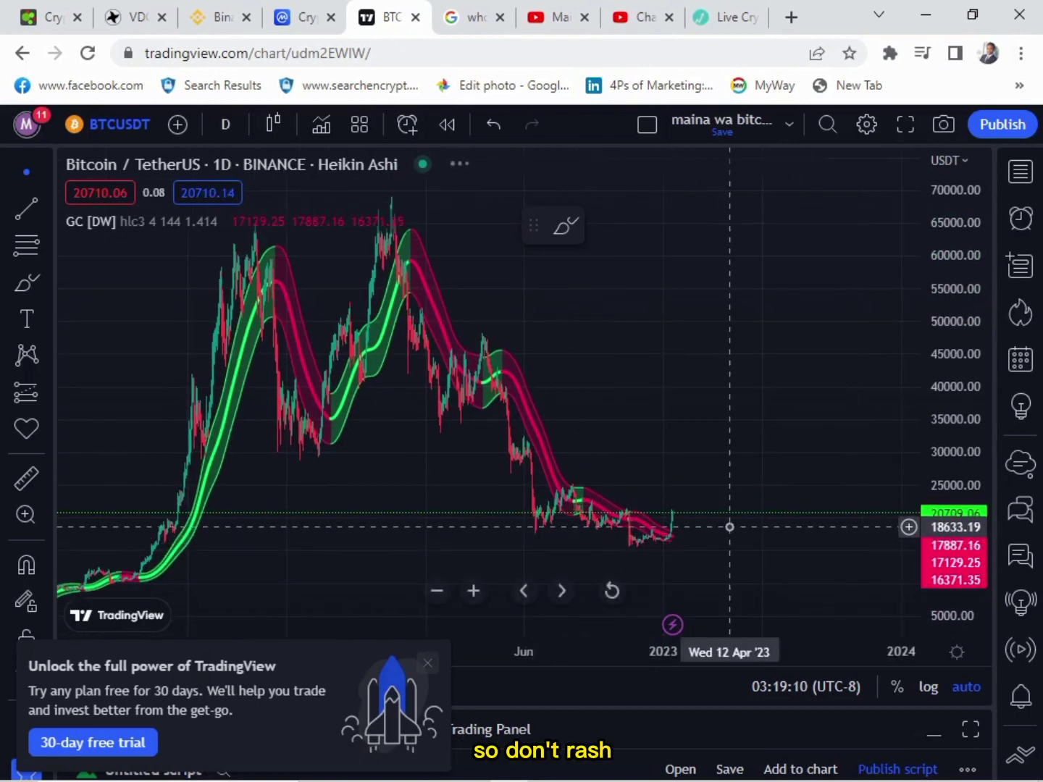
scroll(673, 544, "up", 5)
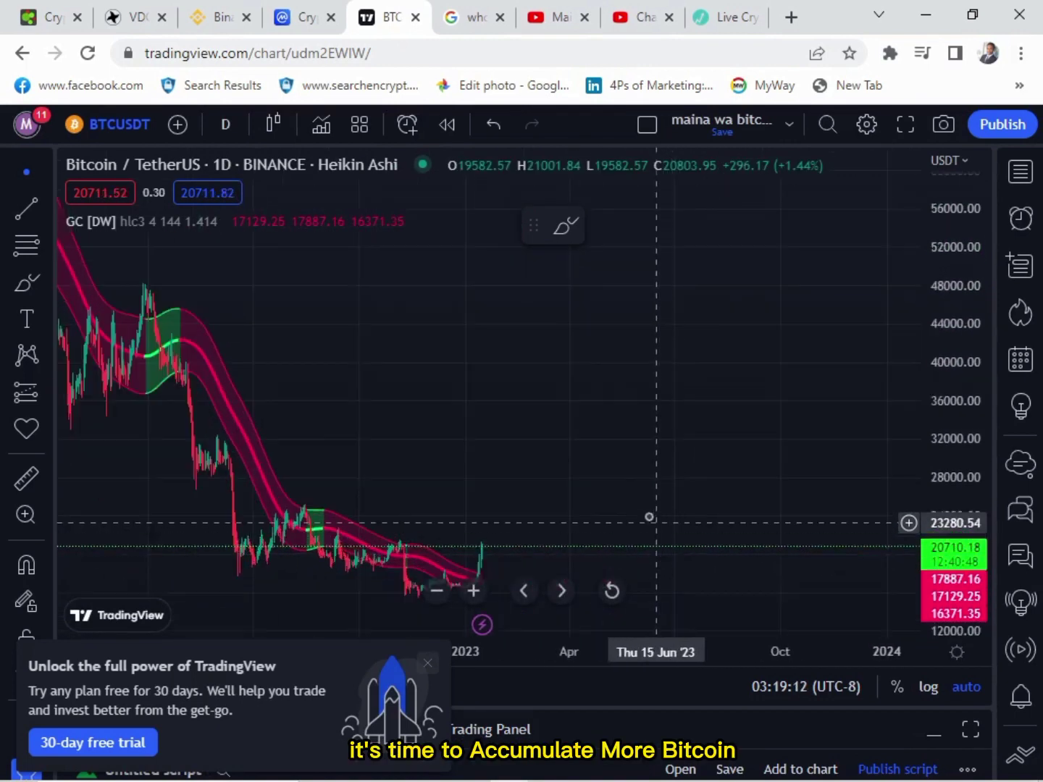
left_click_drag(649, 517, 687, 400)
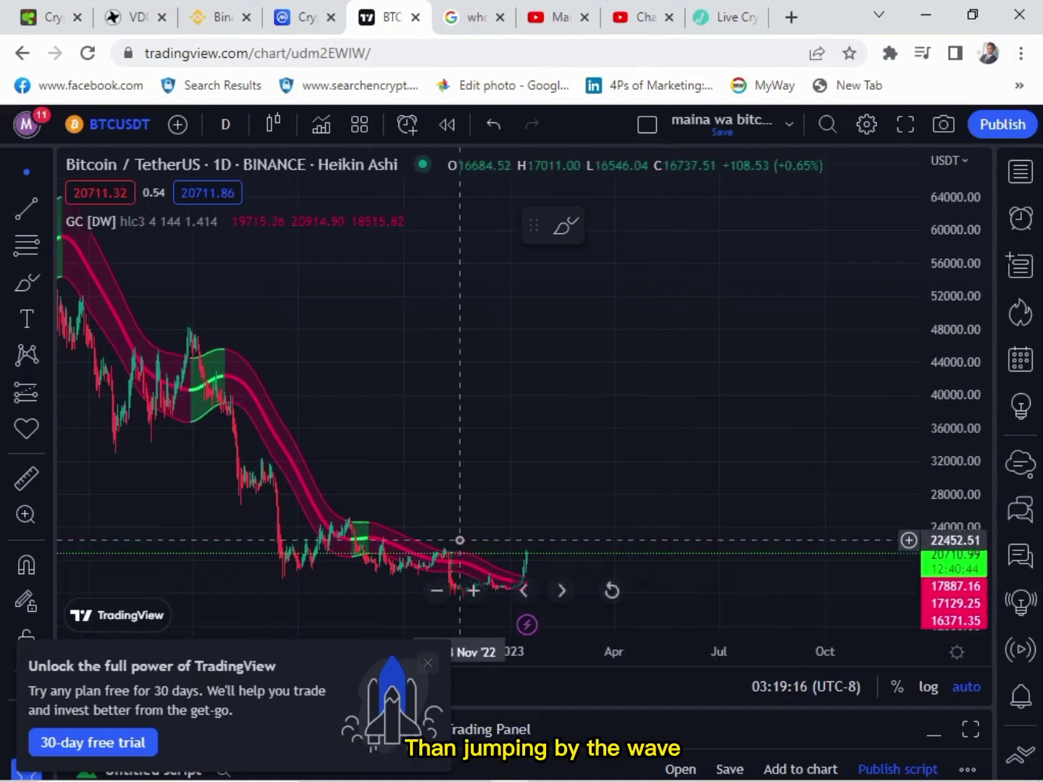
scroll(460, 539, "up", 2)
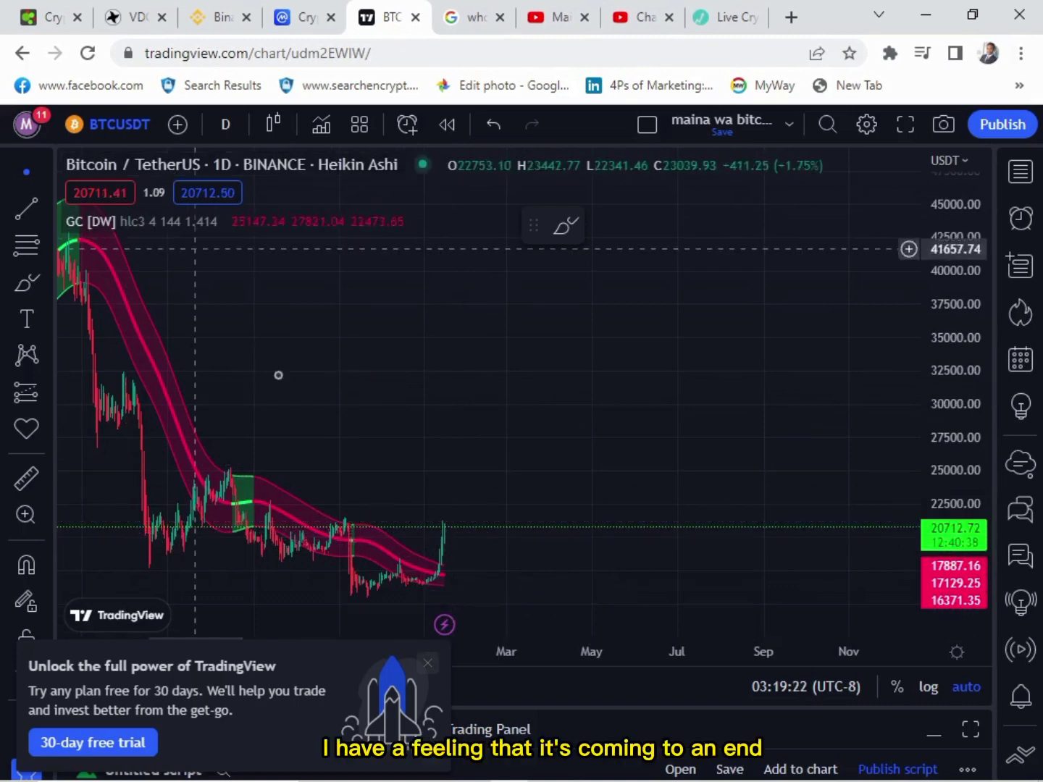
left_click(197, 11)
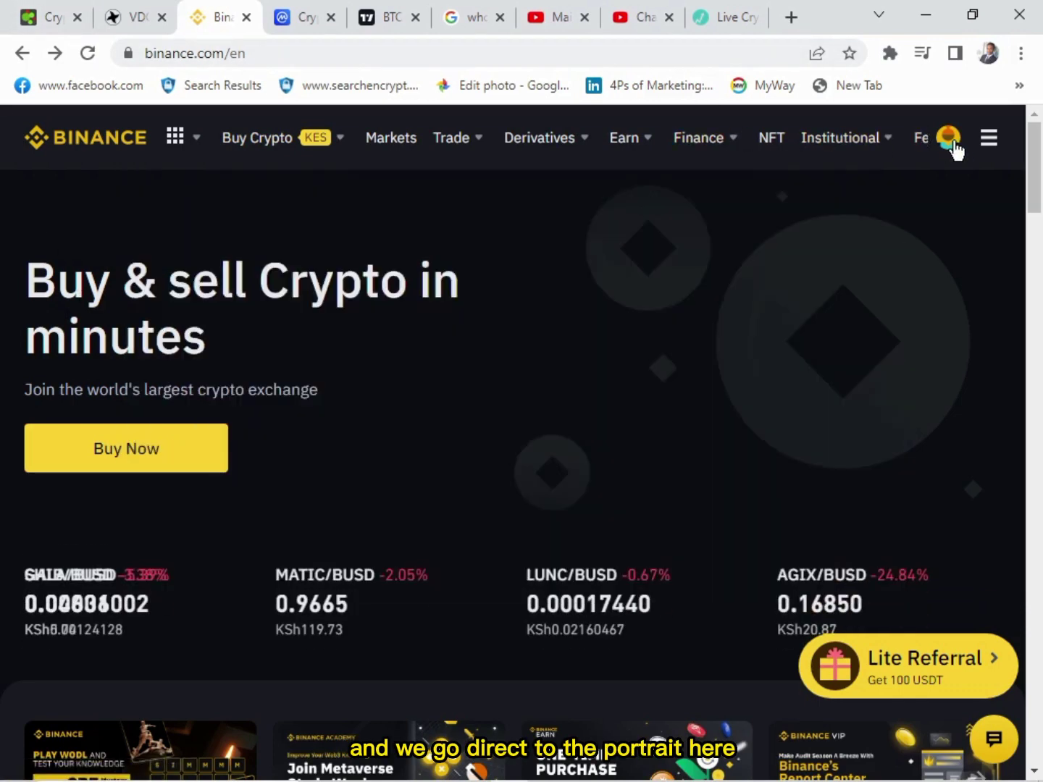
Open Fiat and Spot from the Wallet section of the Binance profile menu
left_click(951, 140)
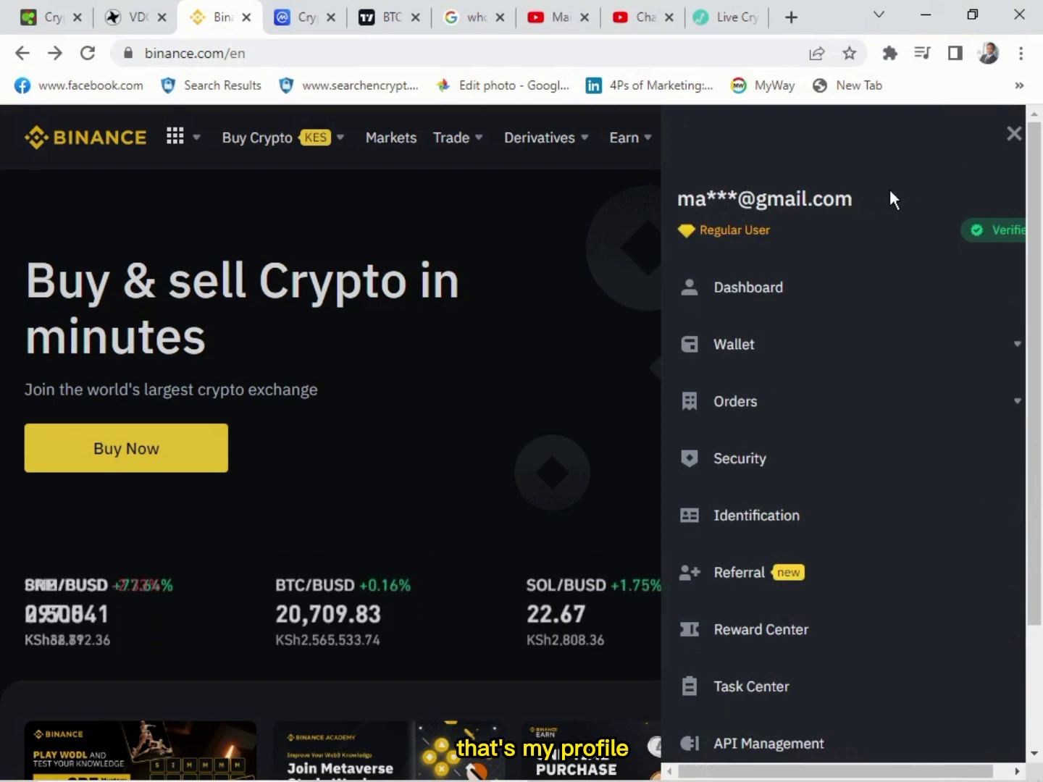
left_click(785, 361)
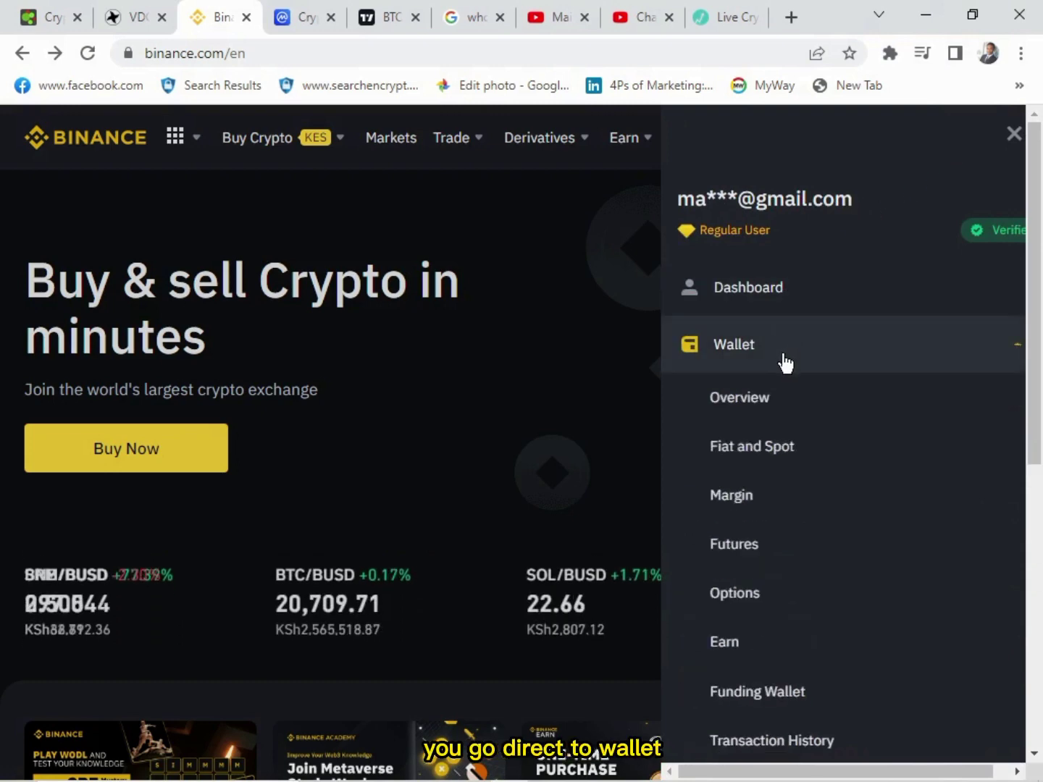
left_click(772, 457)
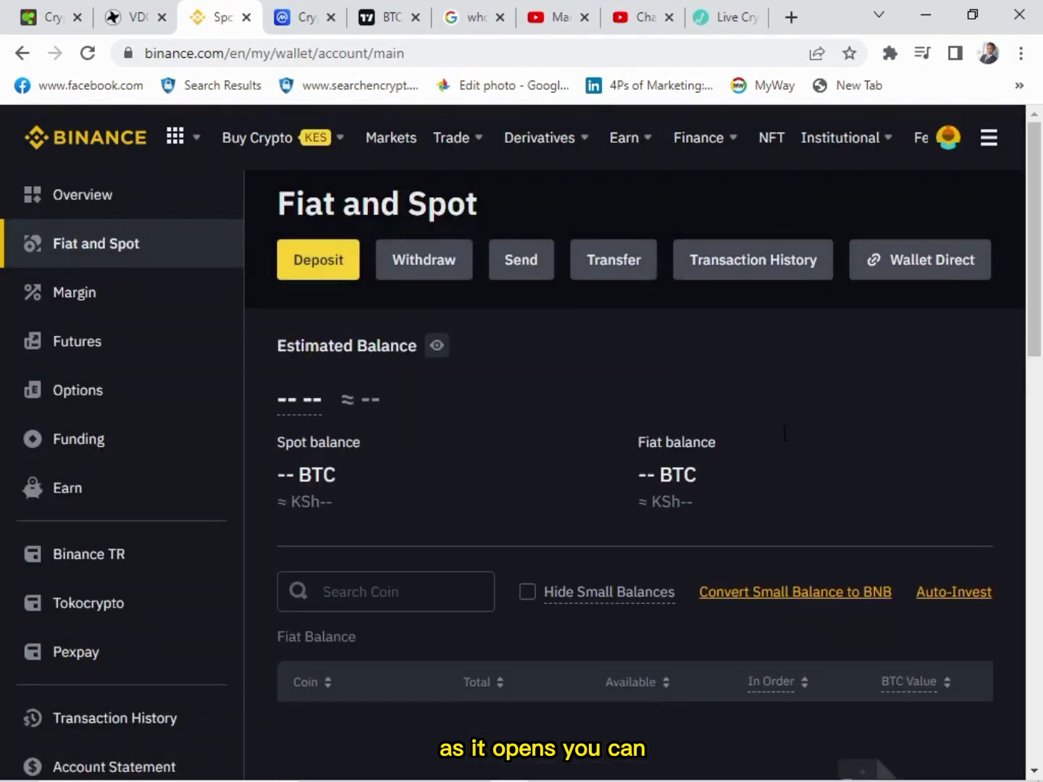
scroll(579, 475, "down", 10)
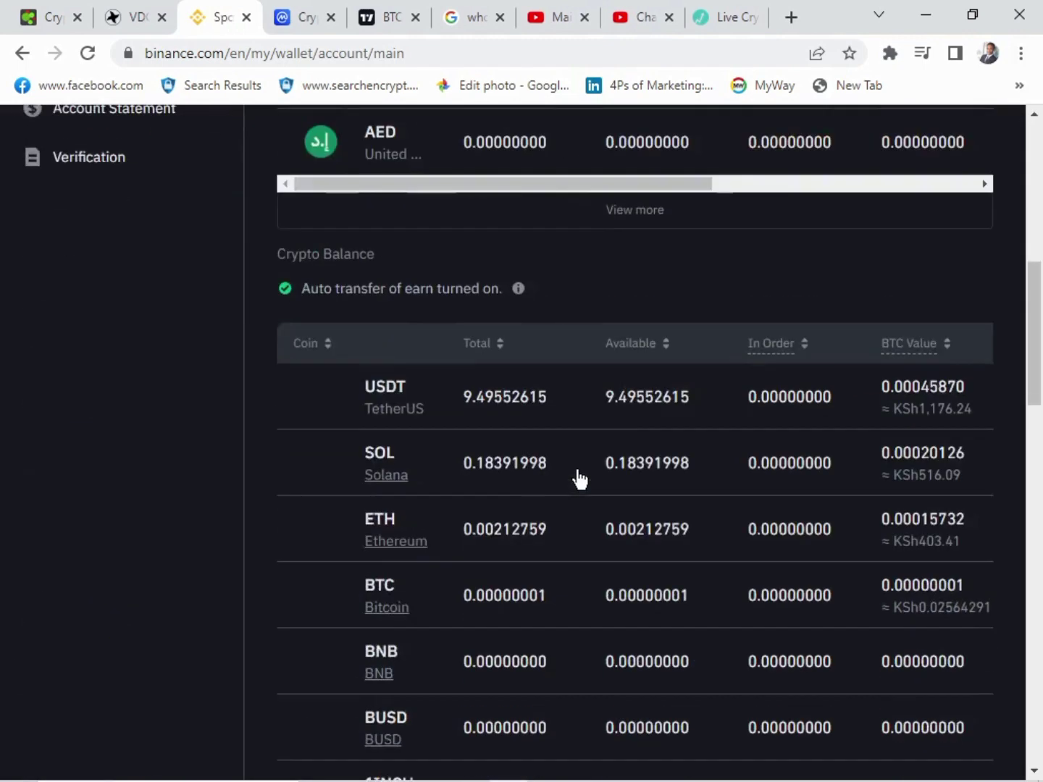
scroll(579, 479, "down", 2)
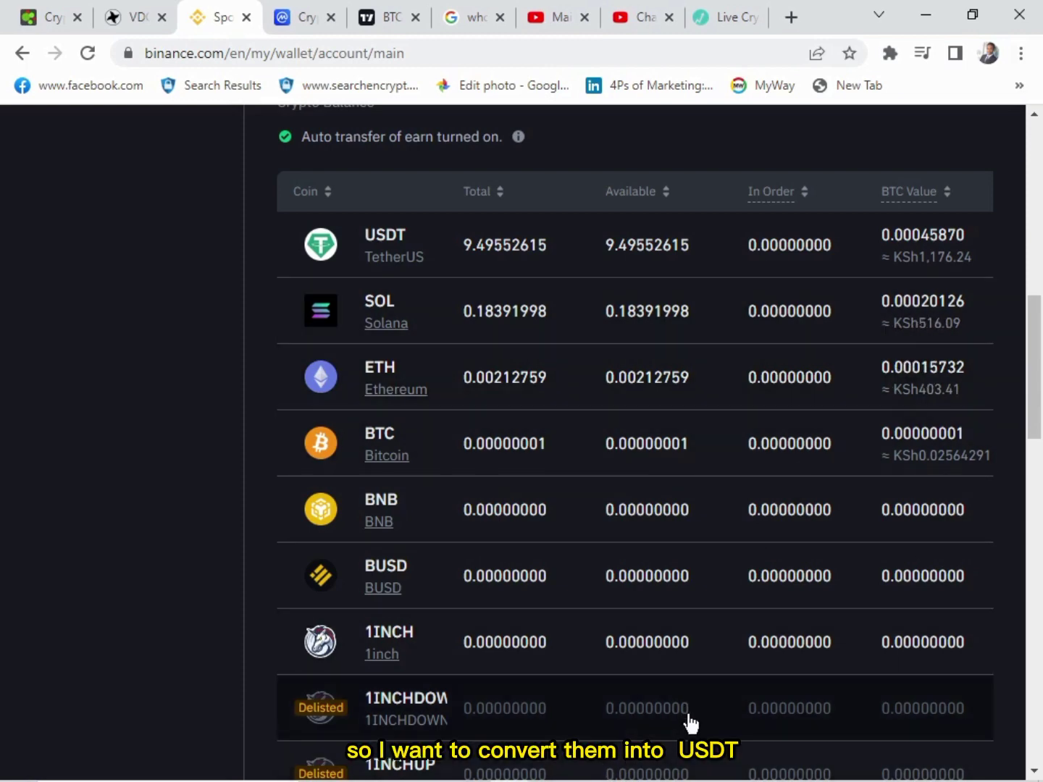
scroll(691, 696, "down", 10)
scroll(698, 681, "up", 3)
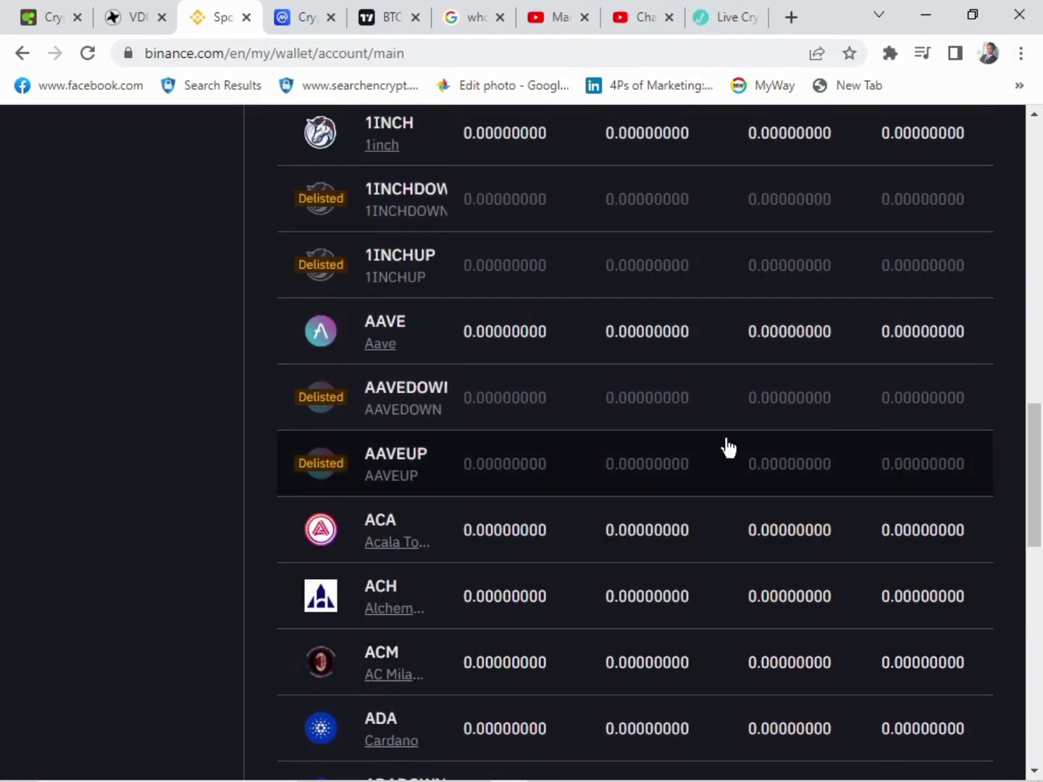
scroll(728, 447, "up", 7)
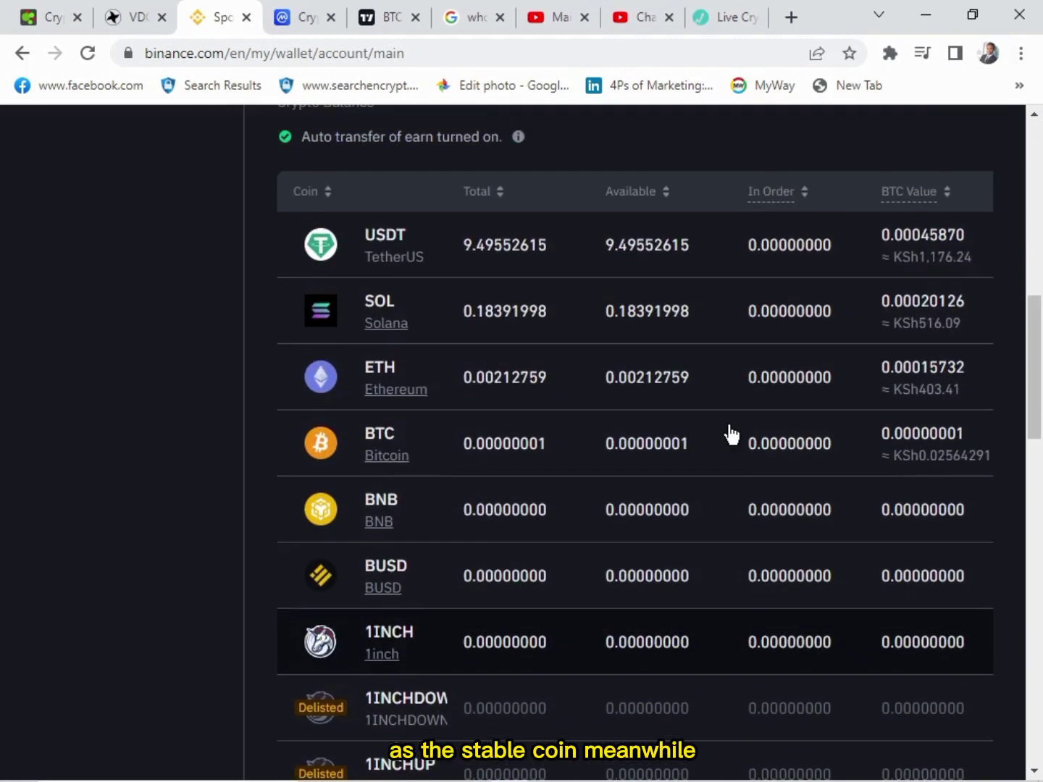
scroll(730, 434, "down", 6)
scroll(731, 434, "up", 4)
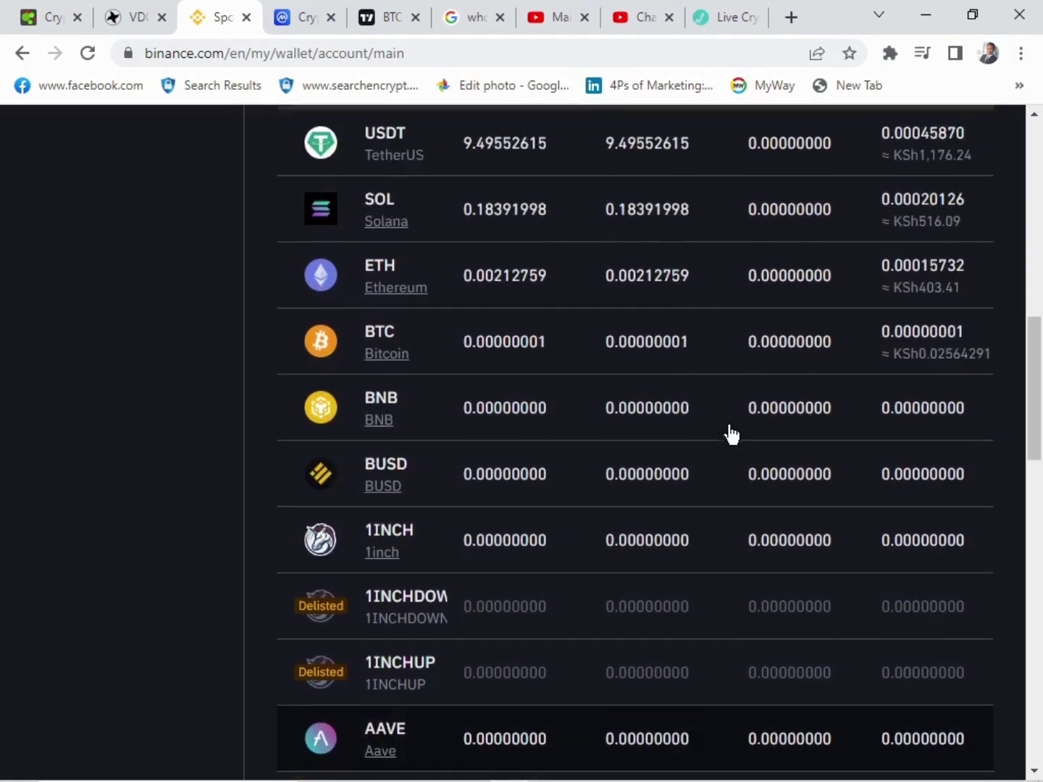
scroll(732, 434, "up", 3)
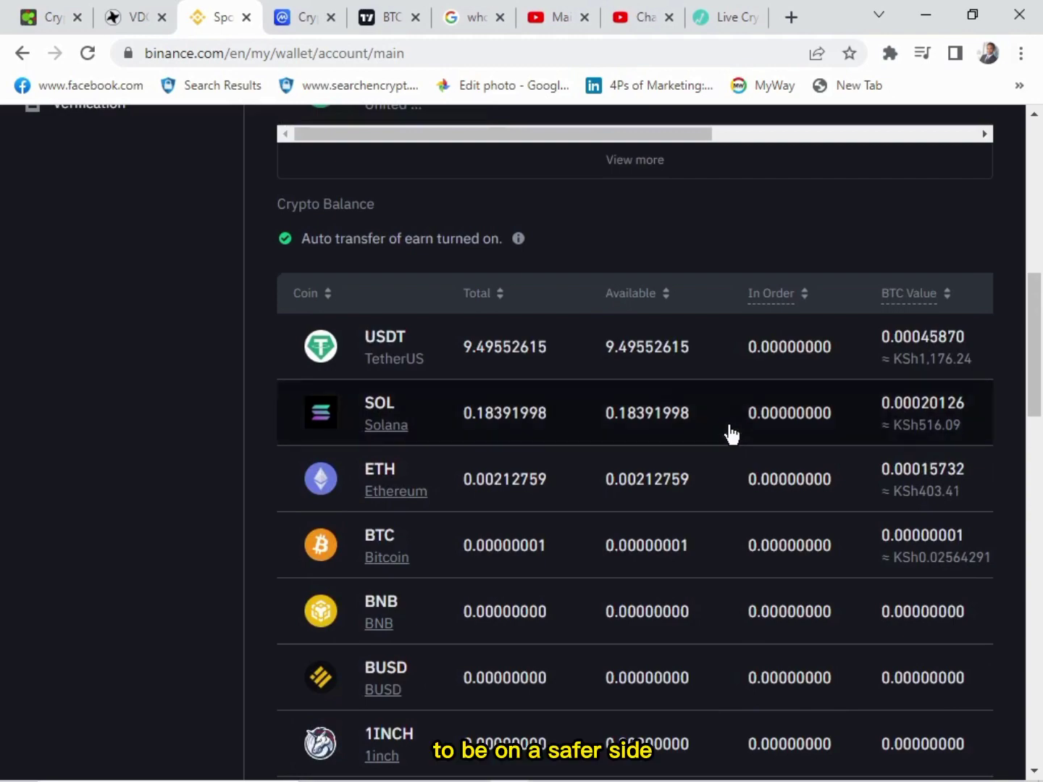
scroll(736, 536, "down", 13)
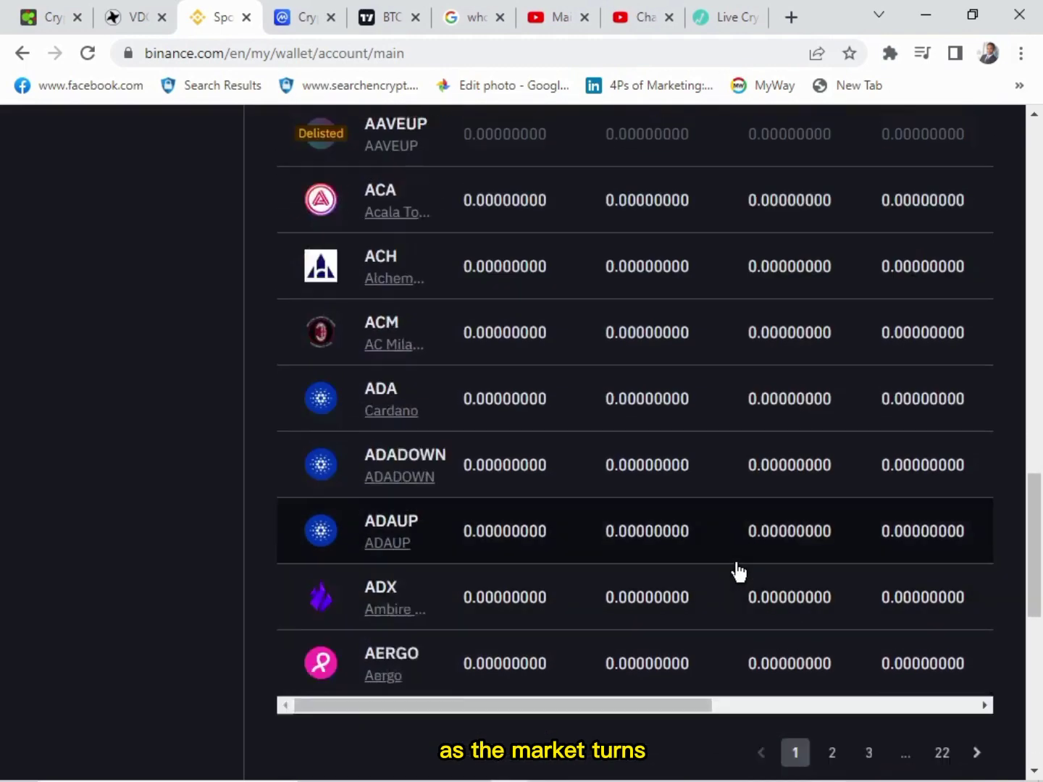
scroll(738, 572, "down", 4)
left_click_drag(577, 424, 909, 422)
scroll(811, 414, "up", 5)
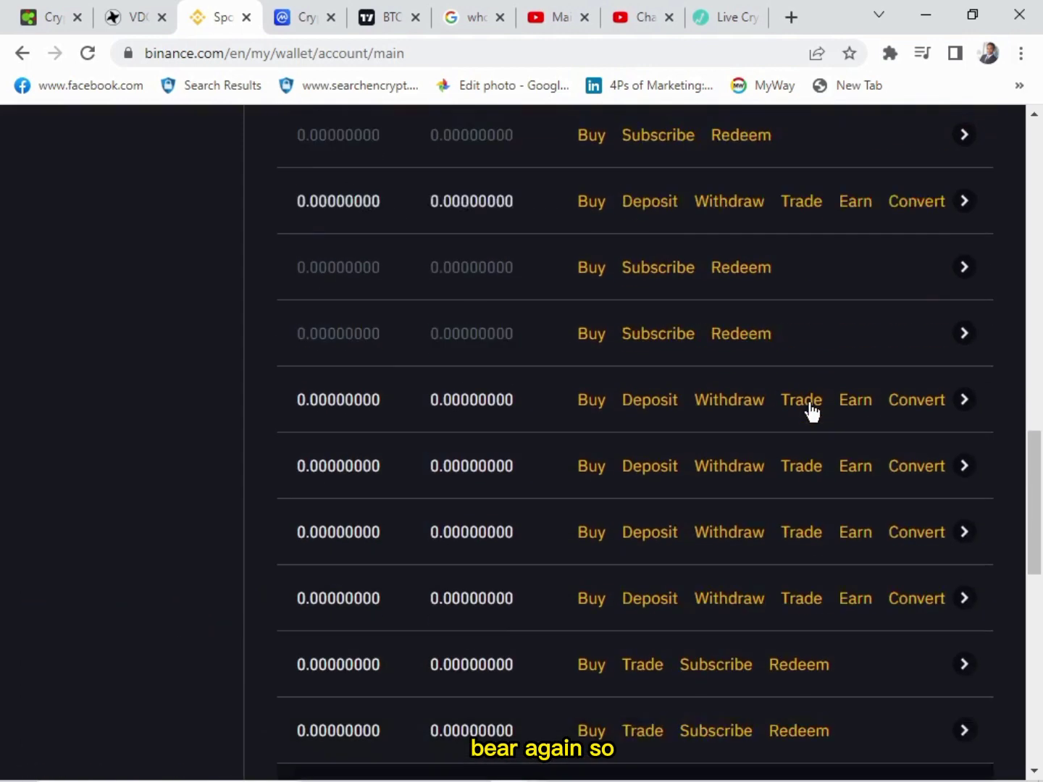
scroll(812, 413, "up", 12)
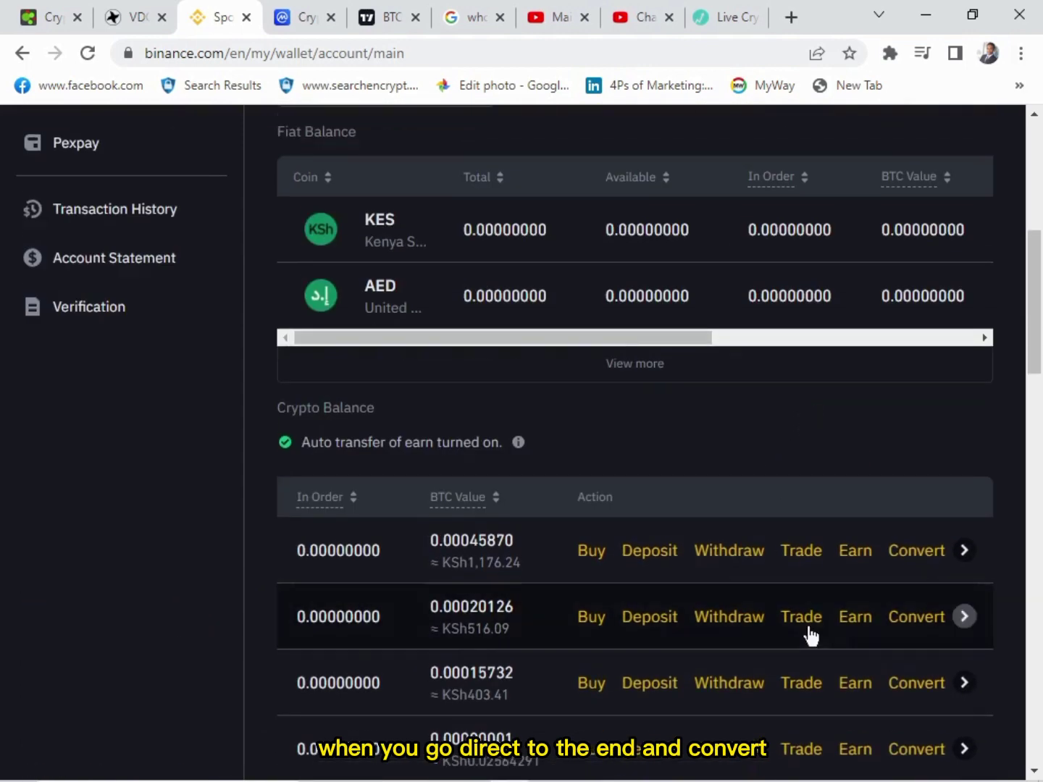
scroll(907, 584, "down", 3)
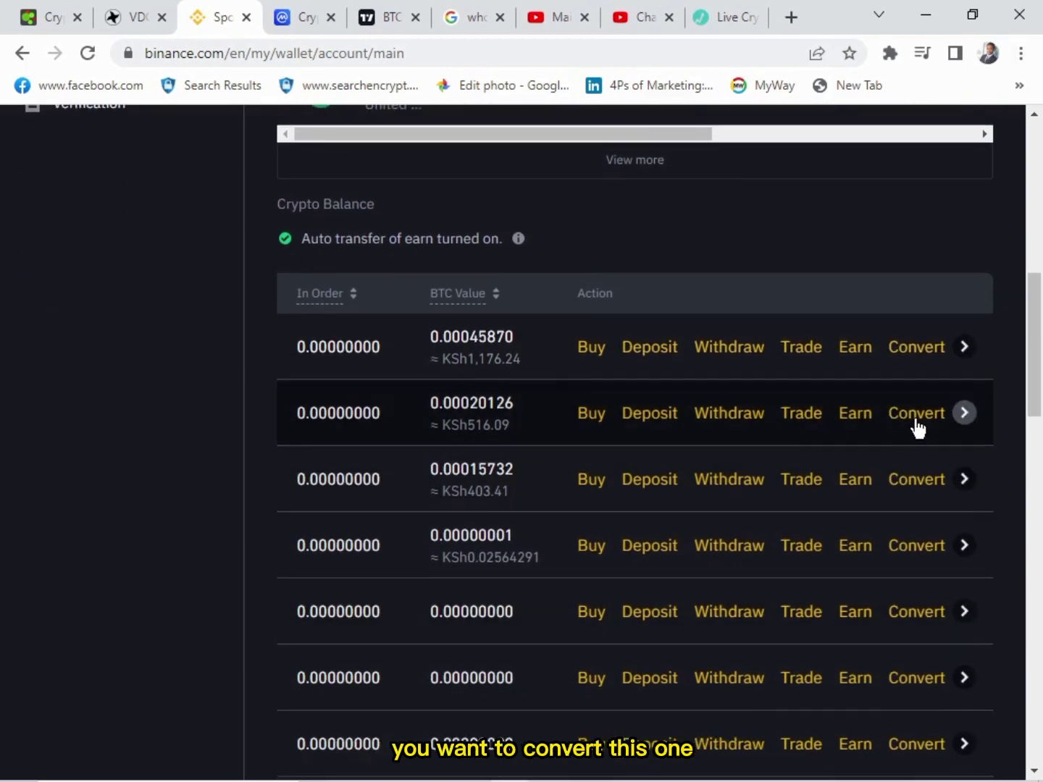
Set up converting the full 0.18391998 SOL balance into USDT and preview the quote
left_click(916, 420)
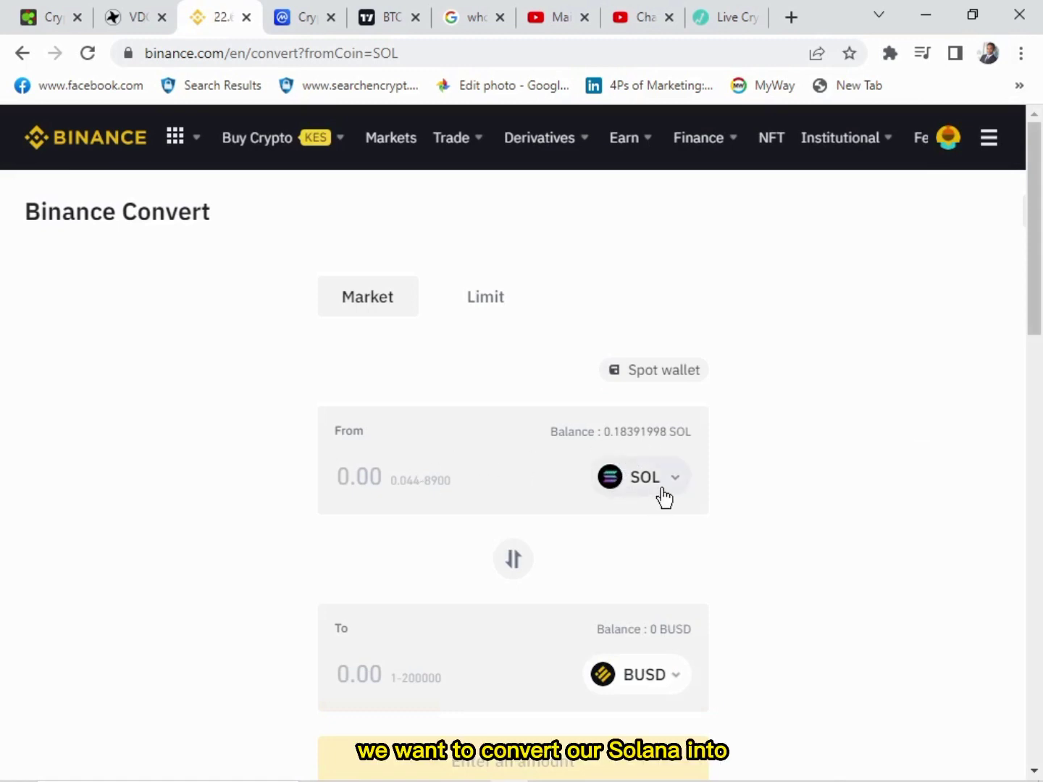
left_click(677, 681)
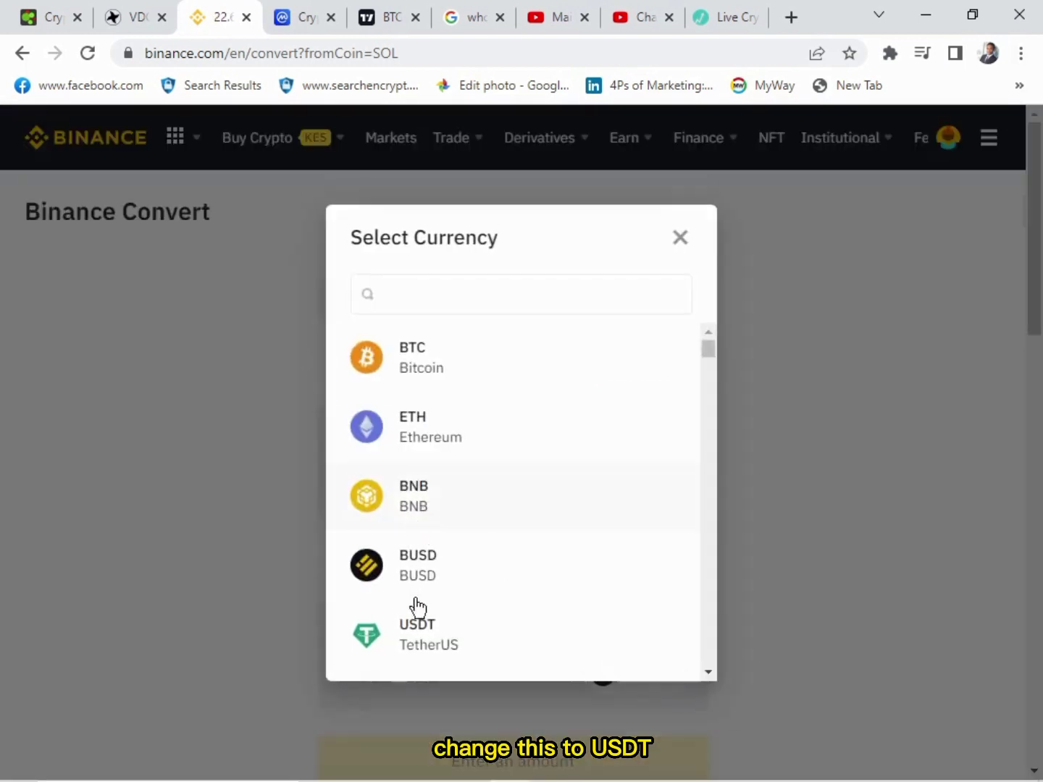
scroll(421, 615, "down", 2)
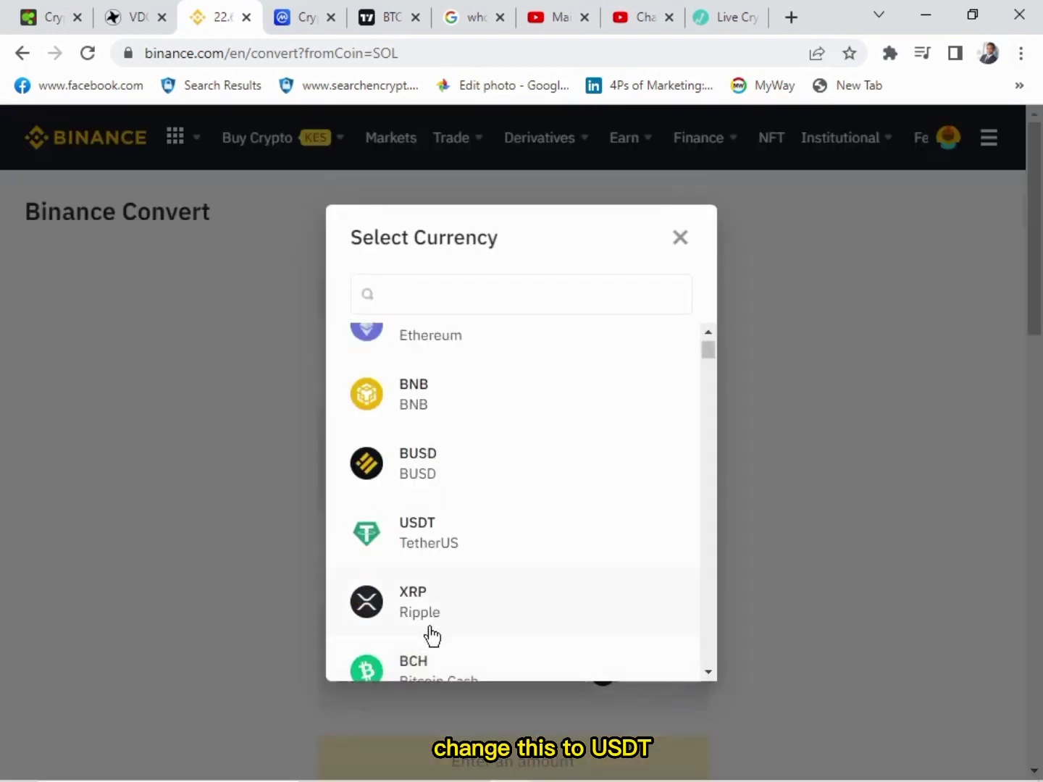
left_click(442, 544)
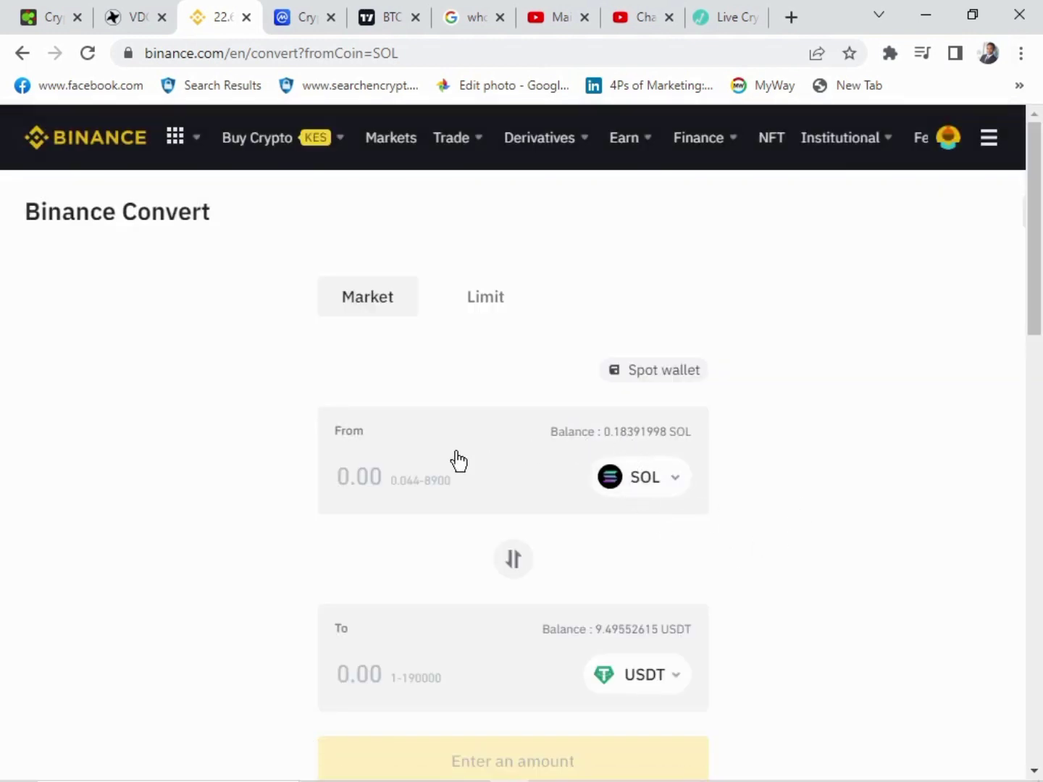
left_click(625, 433)
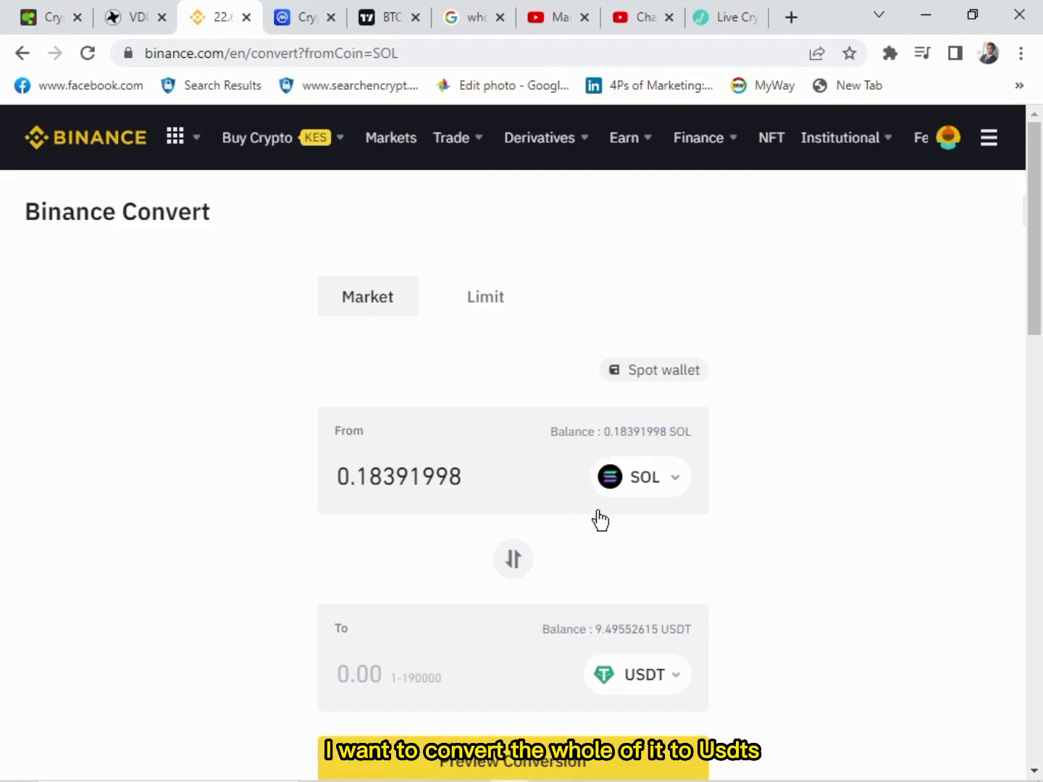
scroll(600, 519, "down", 3)
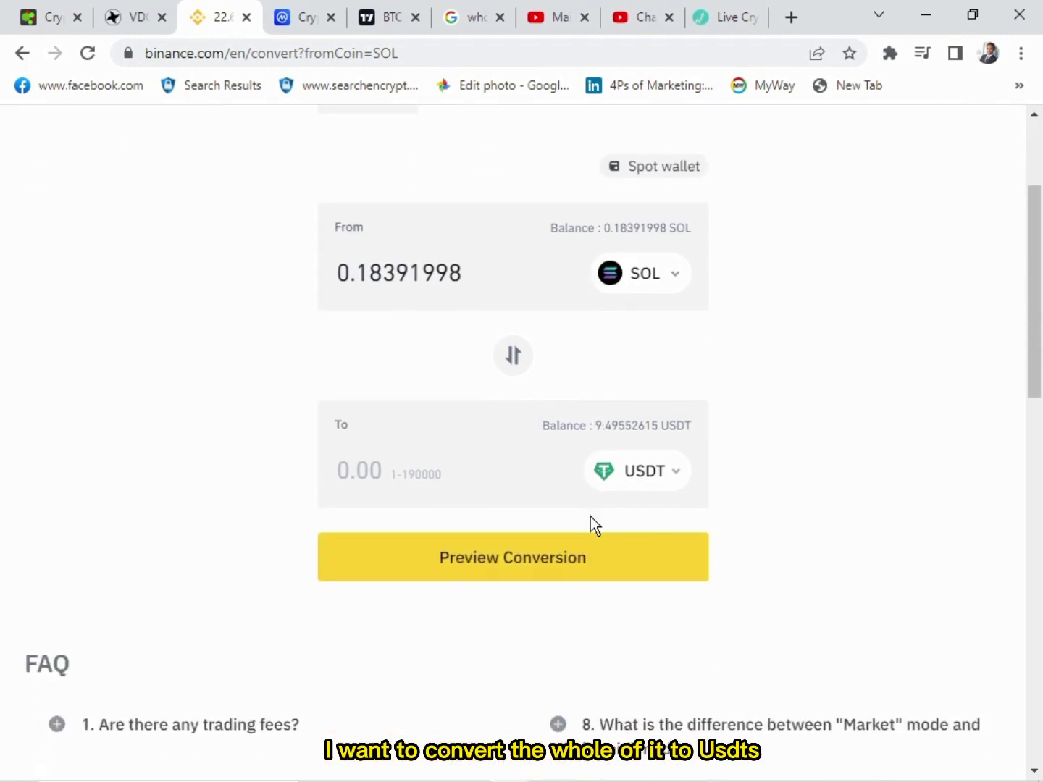
left_click(538, 559)
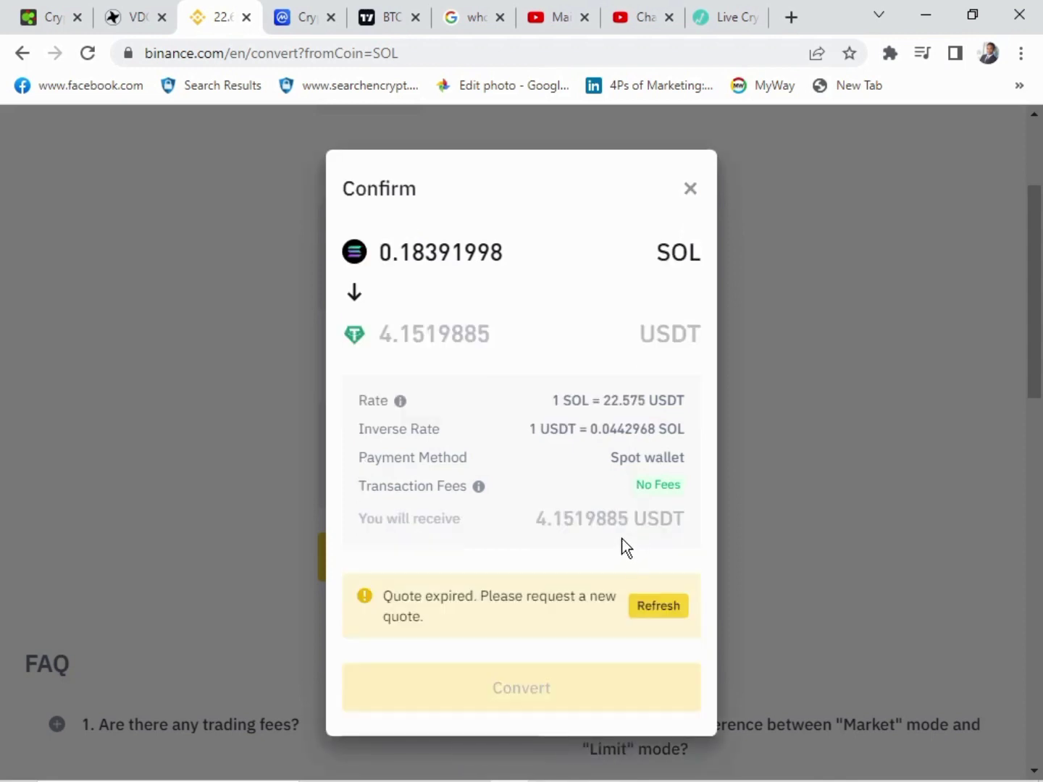
Refresh the expired quote and convert 0.18391998 SOL into 4.14609282 USDT
left_click(659, 606)
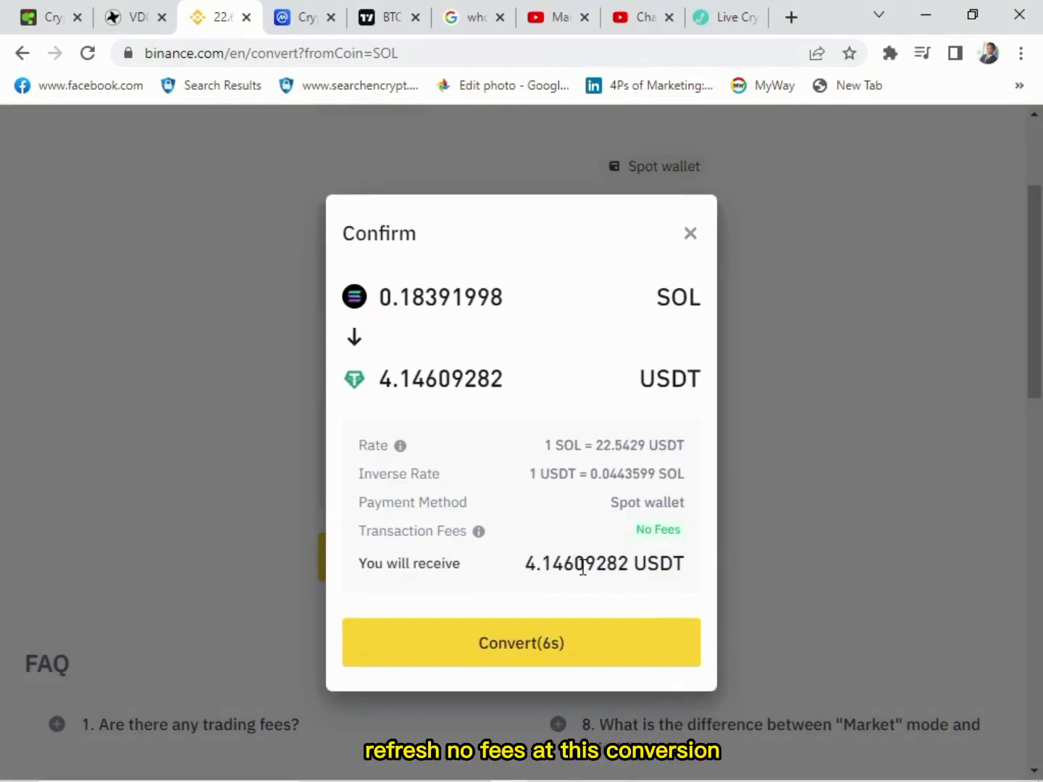
left_click(522, 646)
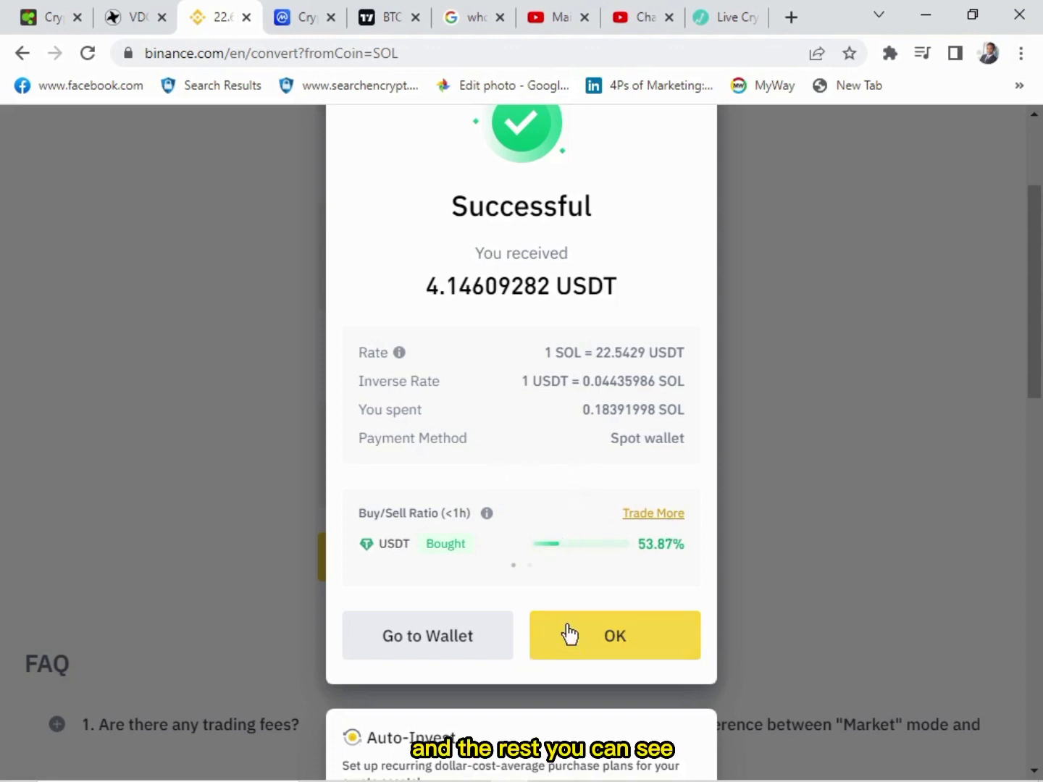
Go to the wallet from the success dialog and scroll through the Wallet Overview balances
left_click(459, 631)
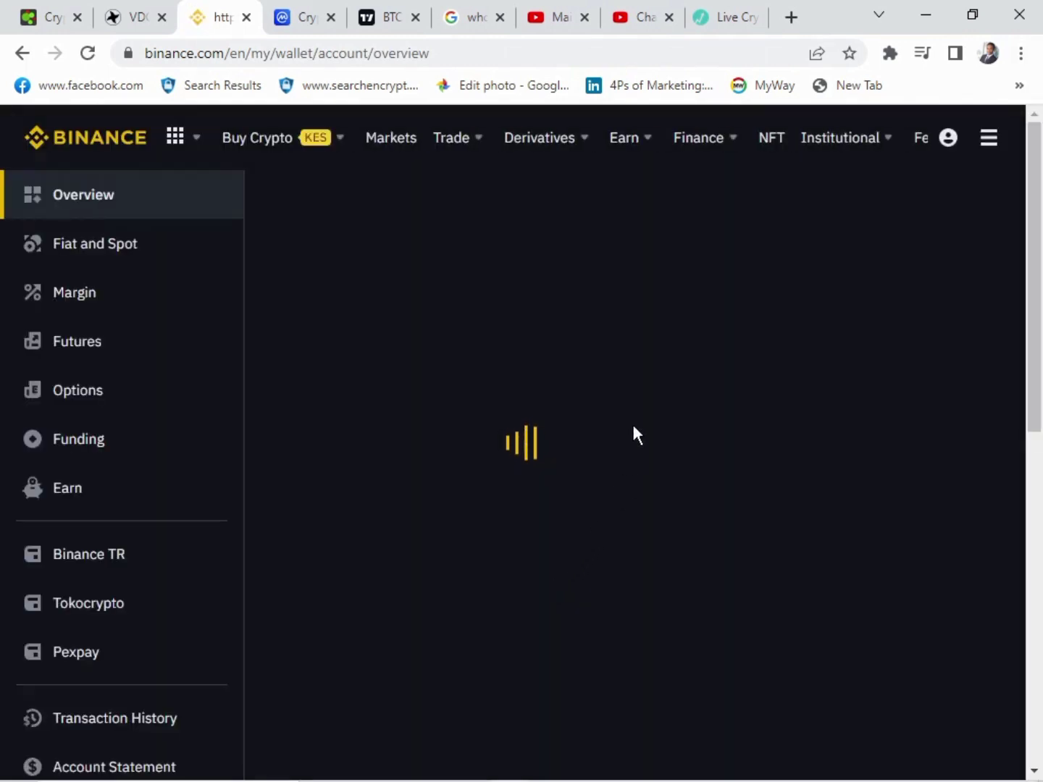
scroll(468, 494, "down", 8)
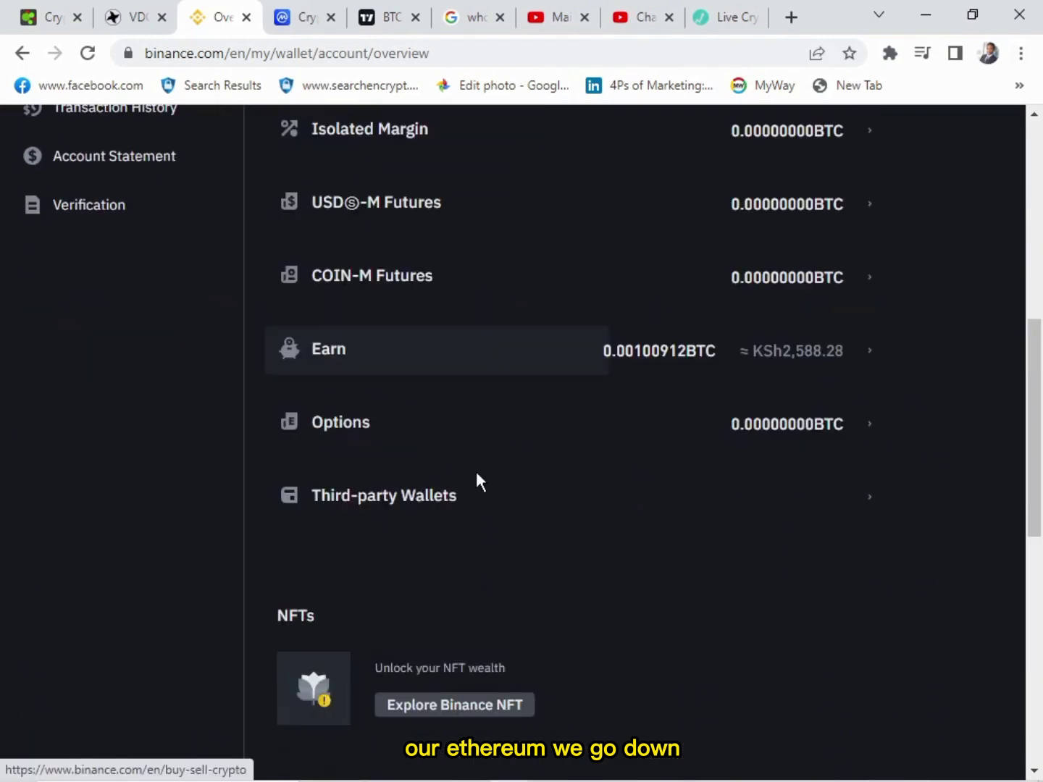
scroll(478, 482, "up", 3)
scroll(481, 473, "up", 4)
scroll(482, 470, "down", 7)
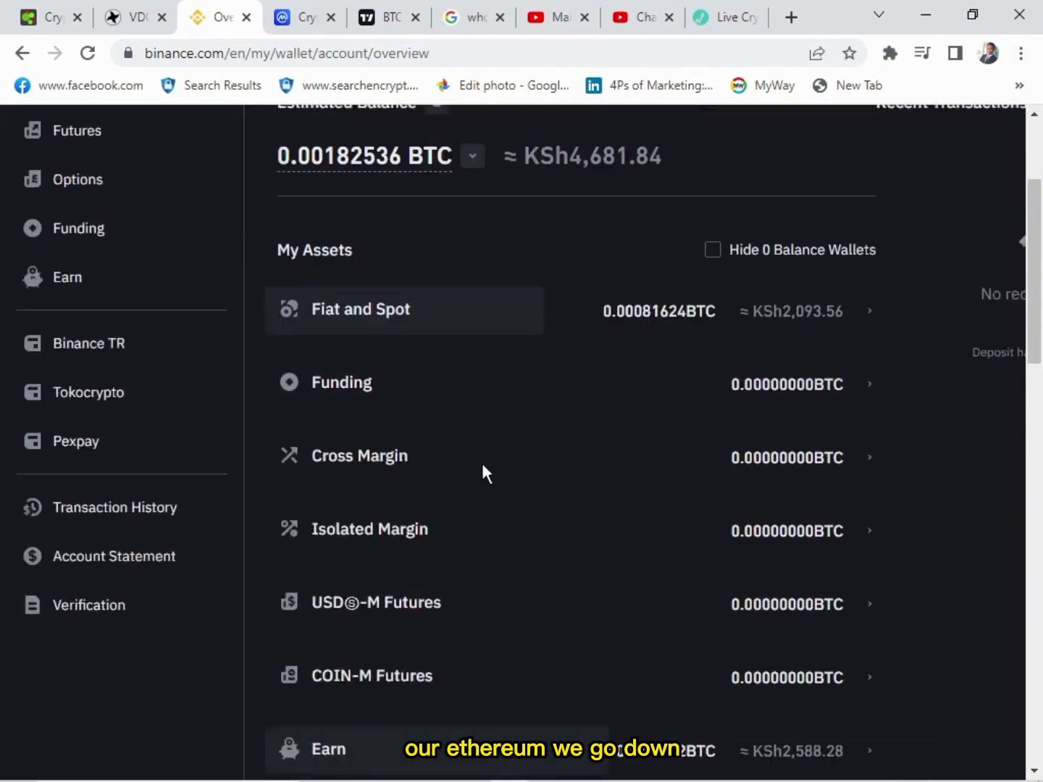
scroll(483, 467, "down", 5)
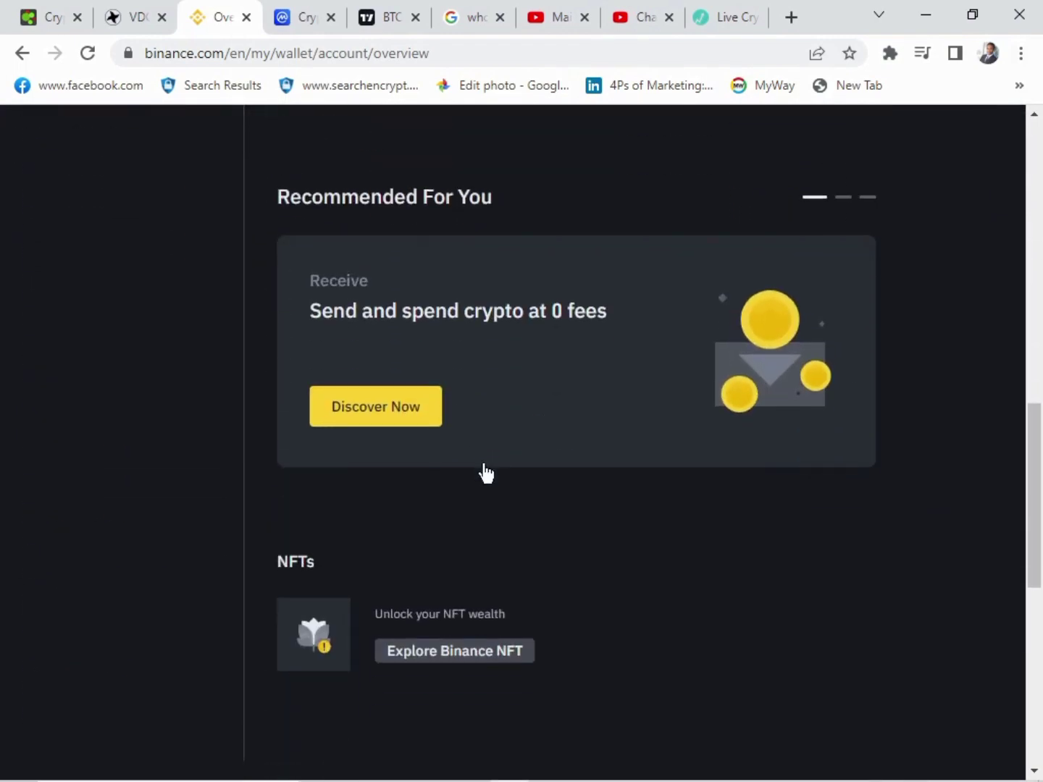
scroll(483, 470, "up", 13)
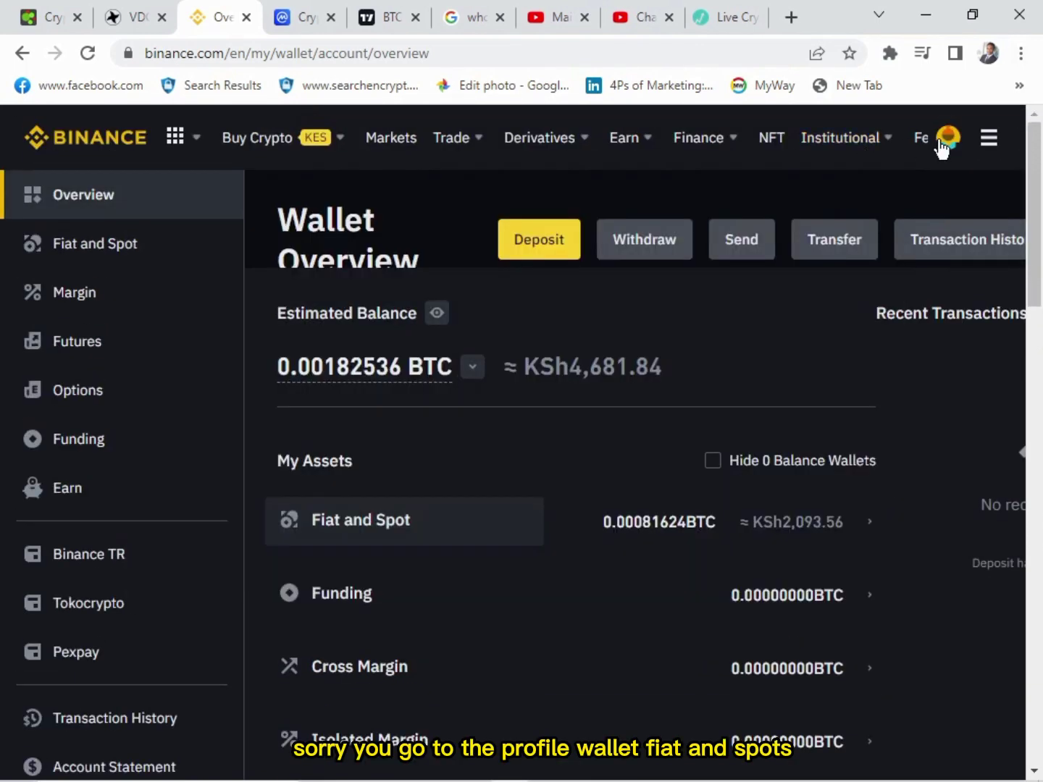
Return to the Fiat and Spot wallet through the profile panel's Wallet section
left_click(945, 139)
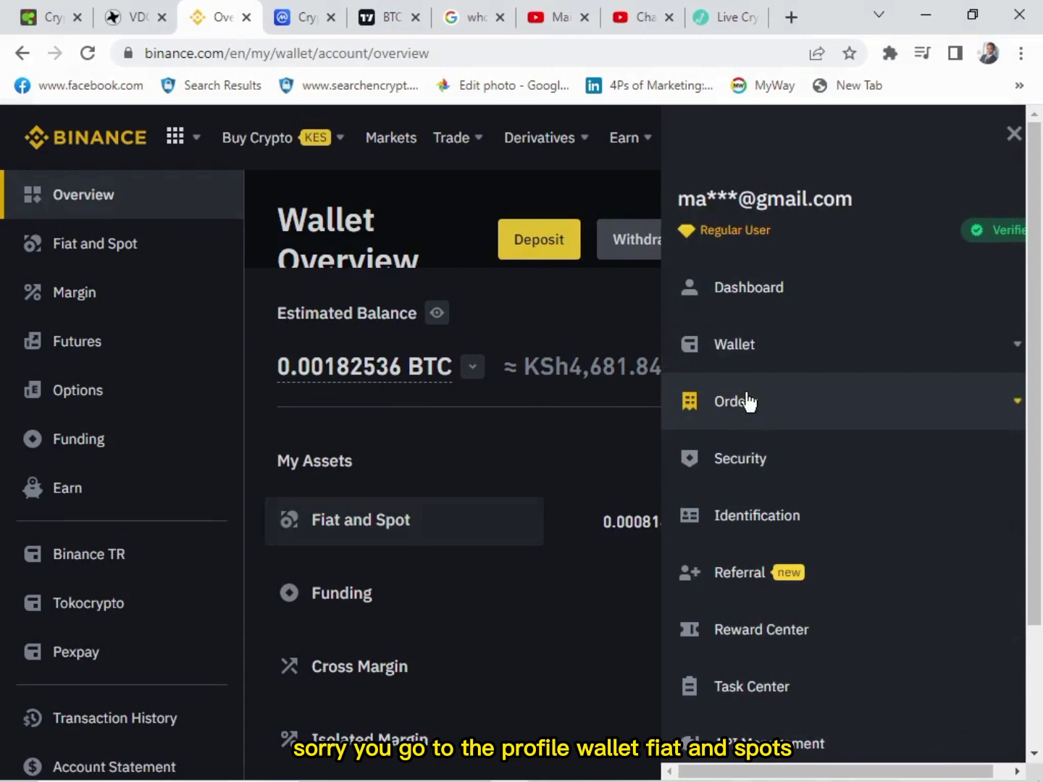
left_click(753, 351)
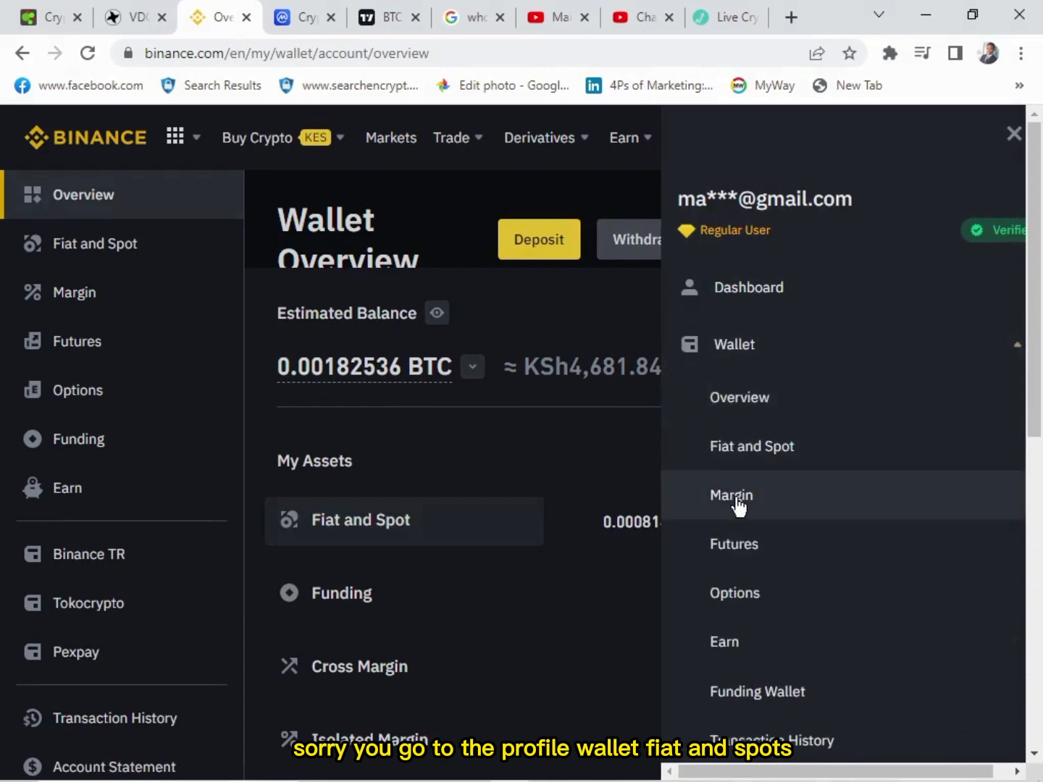
left_click(735, 458)
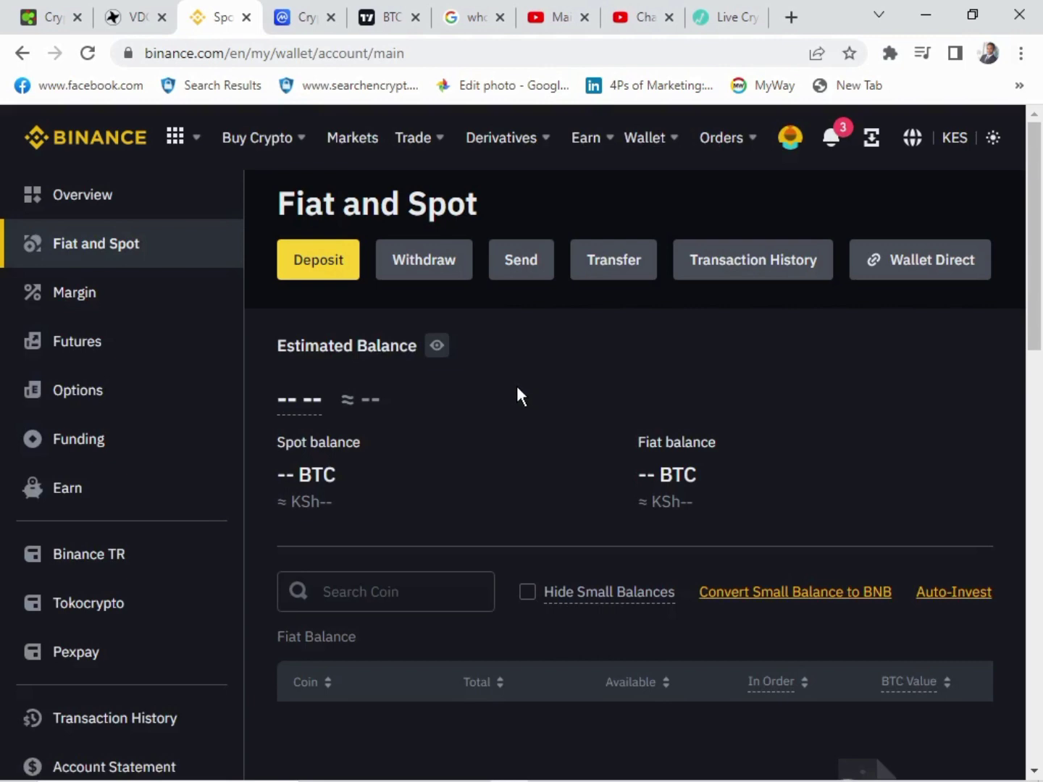
Scroll the Crypto Balance table to its Action column and start converting the ETH holding
scroll(513, 404, "down", 1)
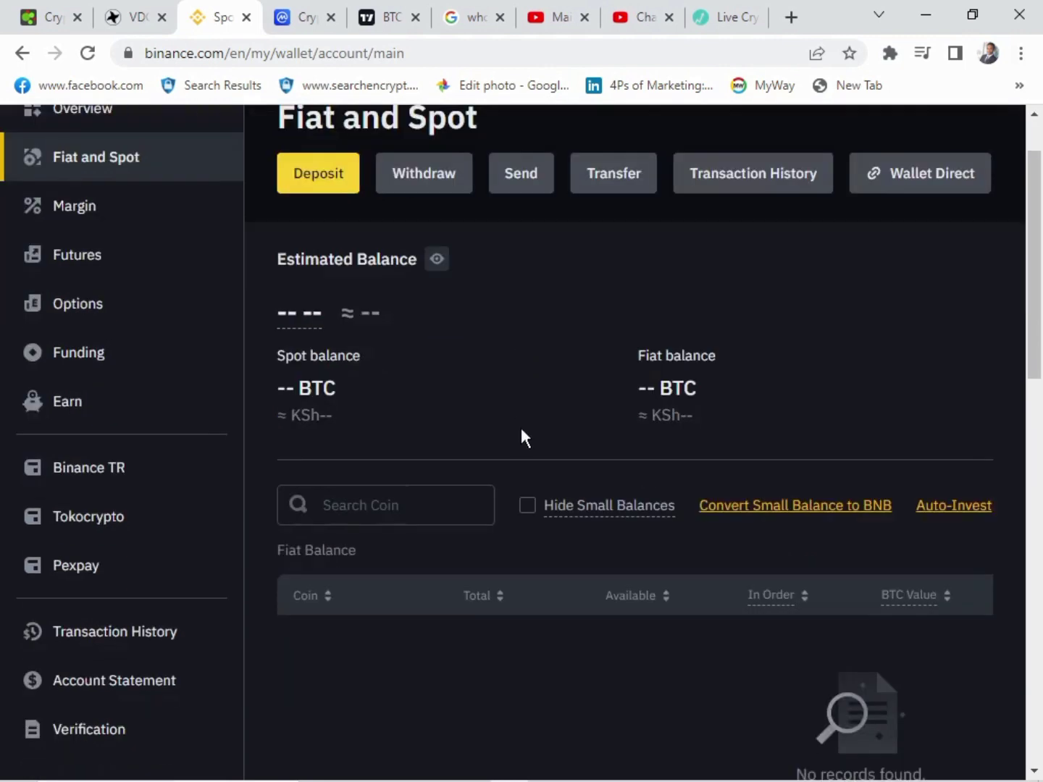
scroll(521, 435, "down", 8)
scroll(551, 523, "down", 14)
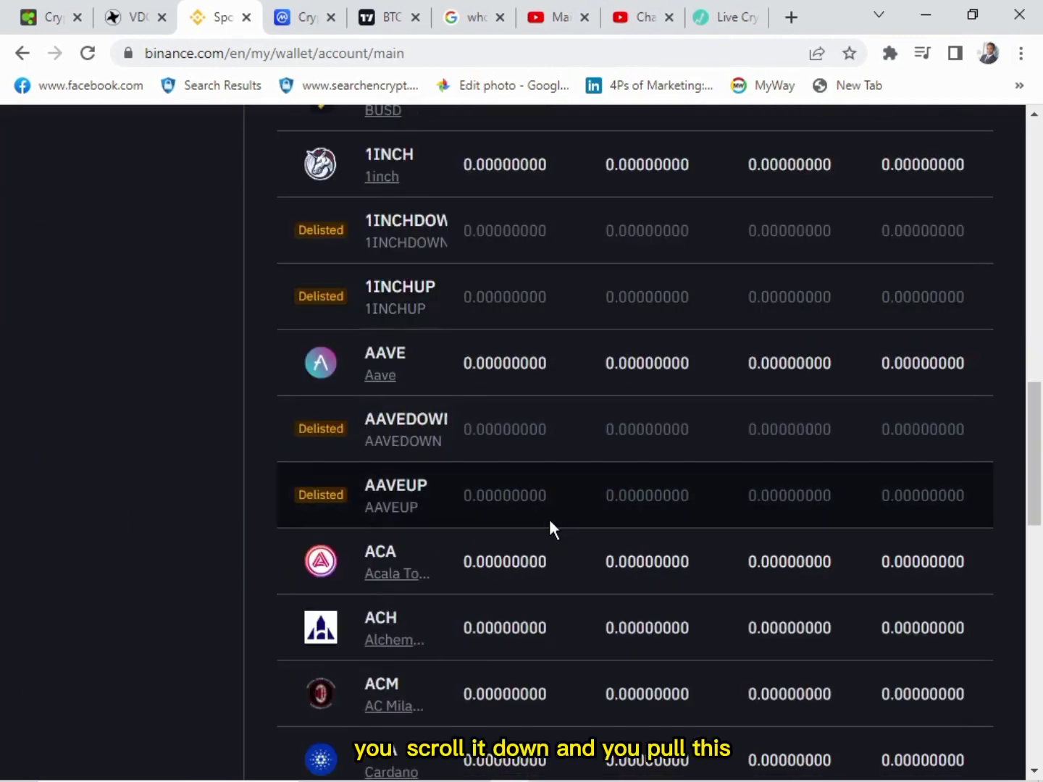
scroll(728, 397, "up", 2)
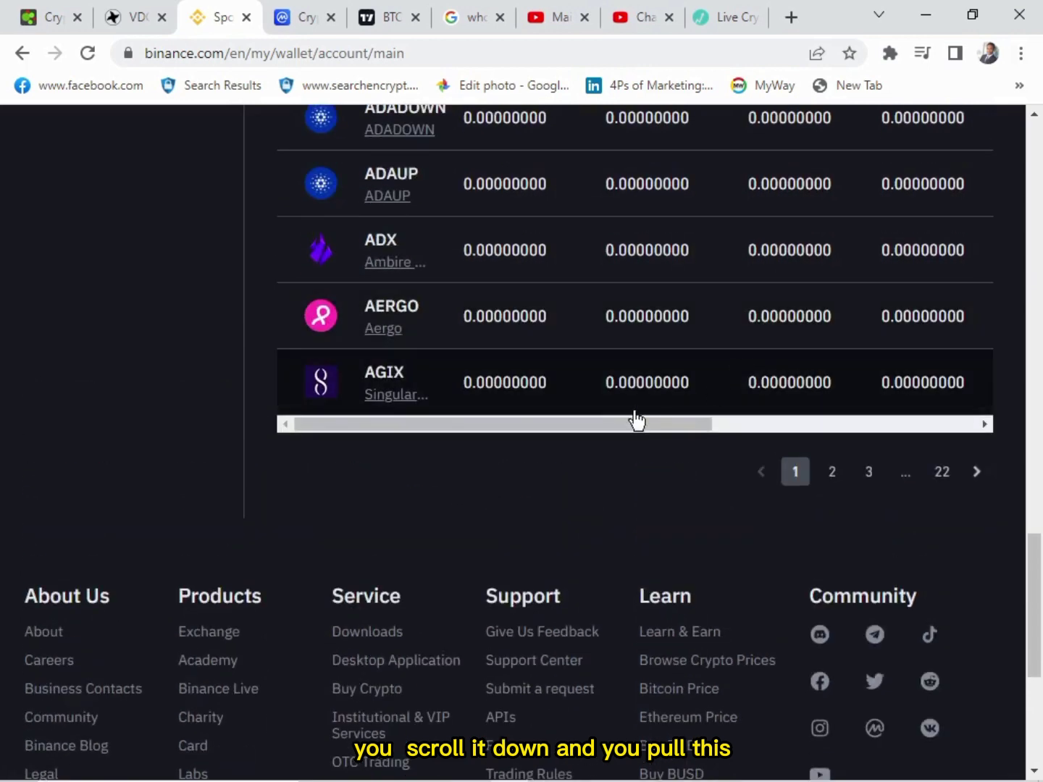
left_click_drag(617, 426, 953, 416)
scroll(831, 353, "up", 8)
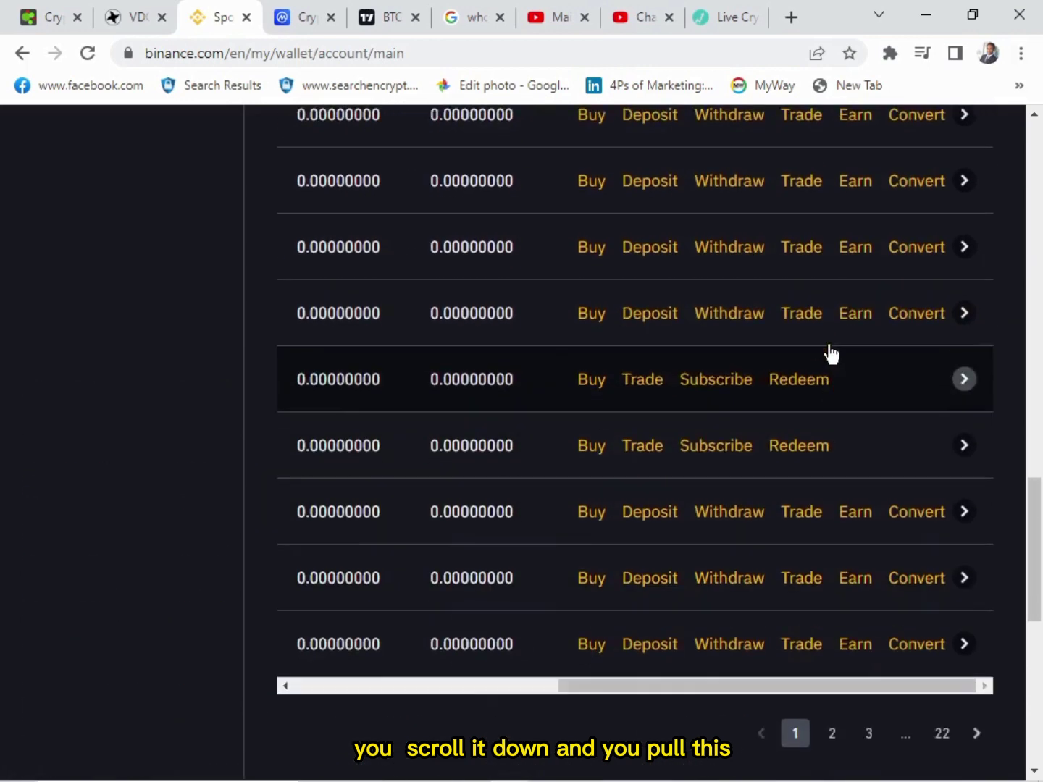
scroll(649, 338, "up", 8)
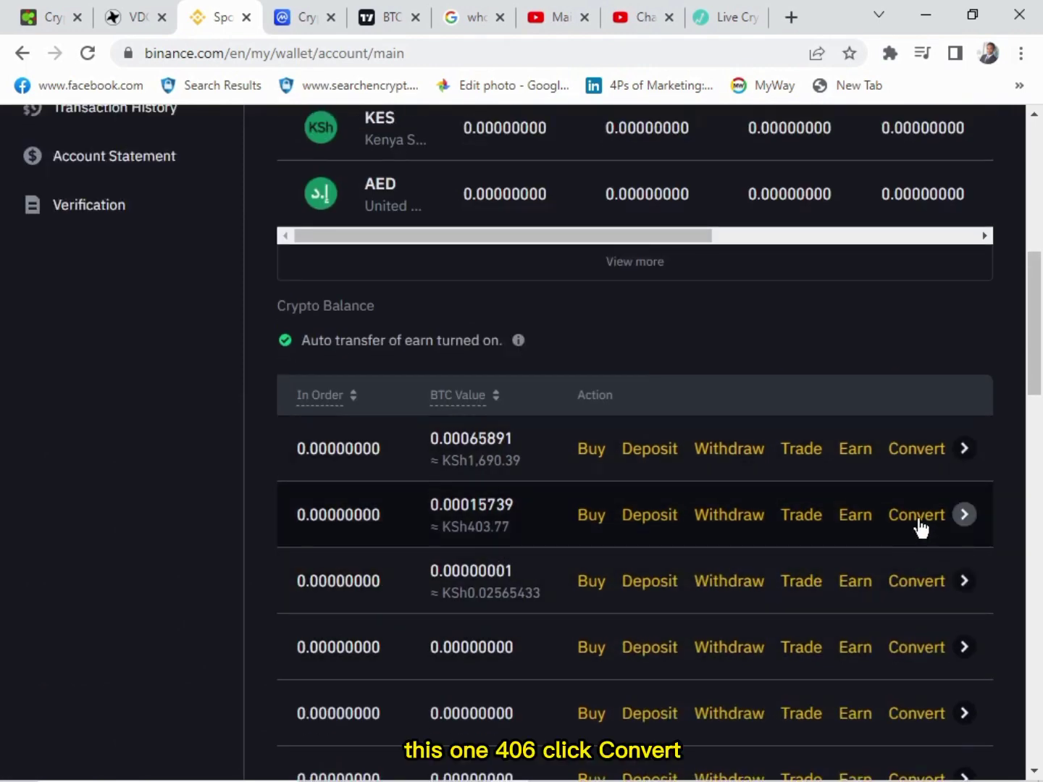
left_click(917, 515)
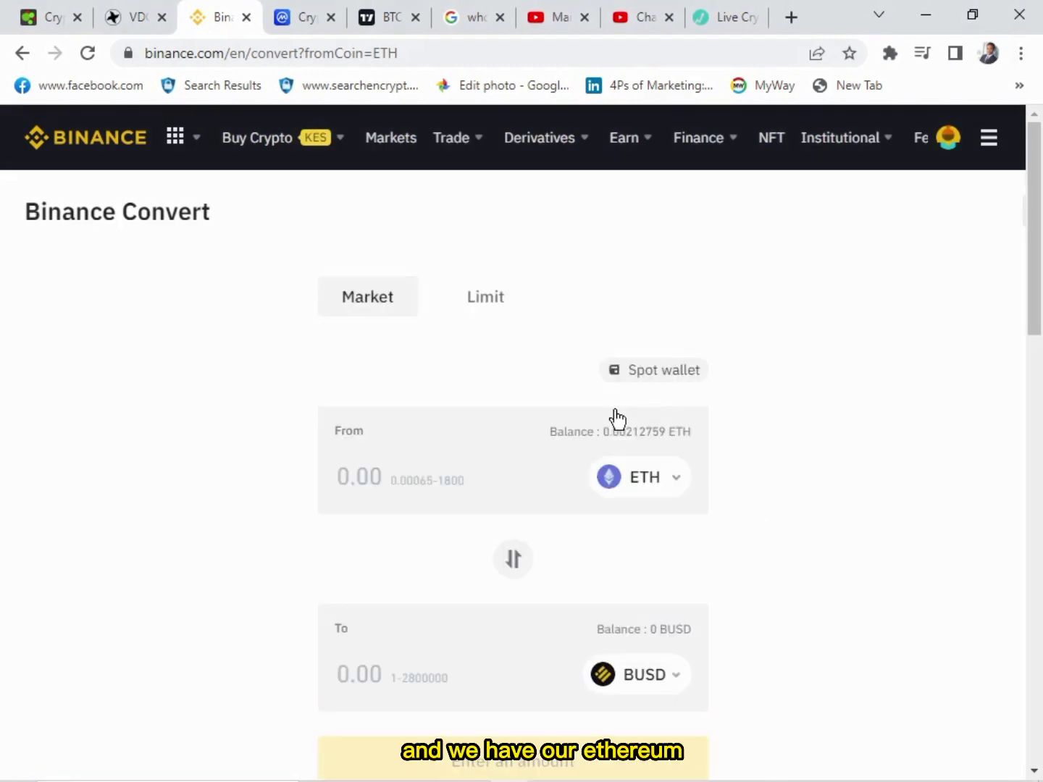
Change the target coin to USDT, use the full 0.00212759 ETH balance, and preview the quote
left_click(643, 682)
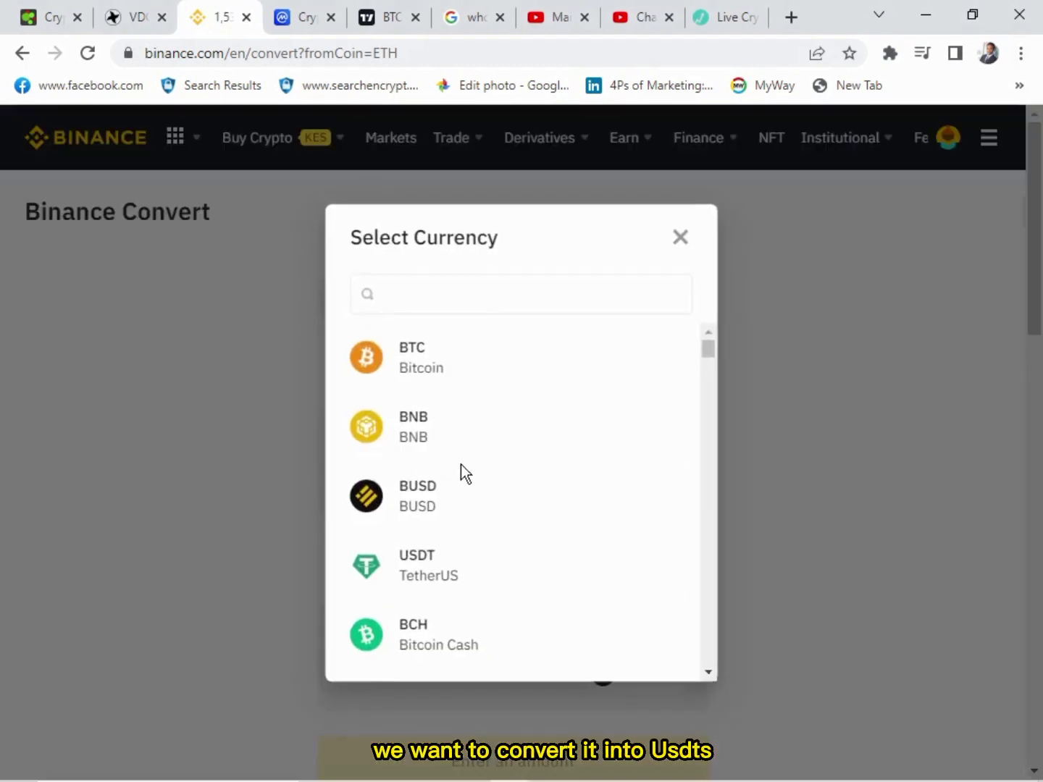
left_click(440, 584)
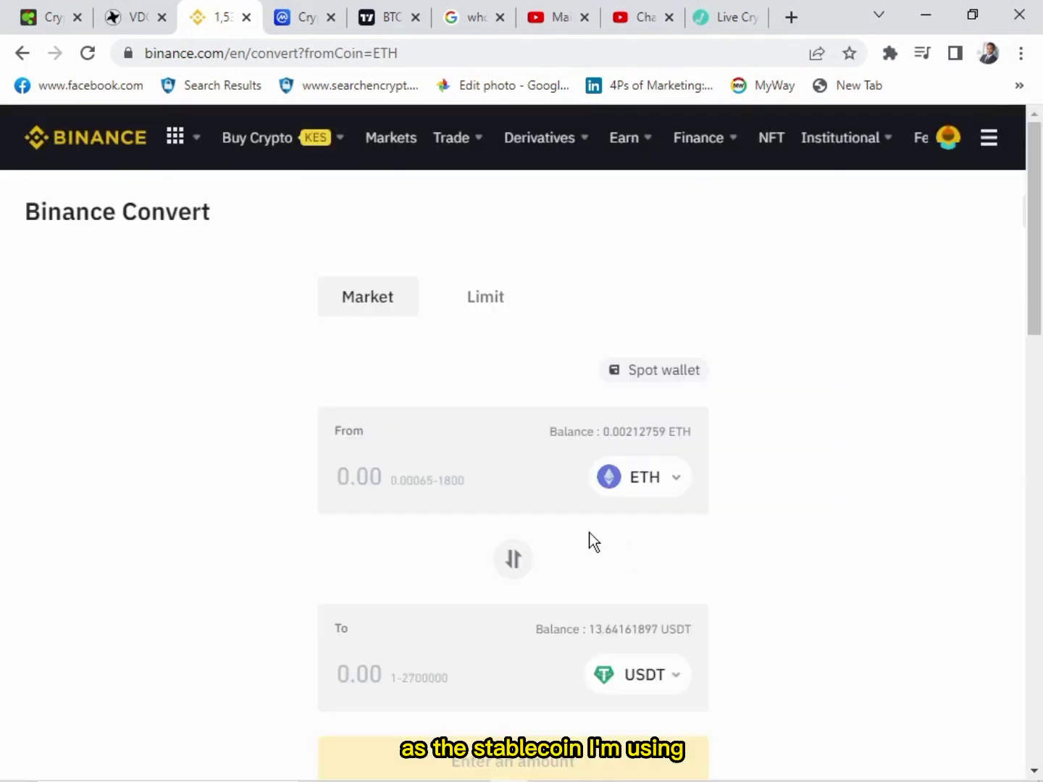
left_click(629, 435)
scroll(540, 665, "down", 4)
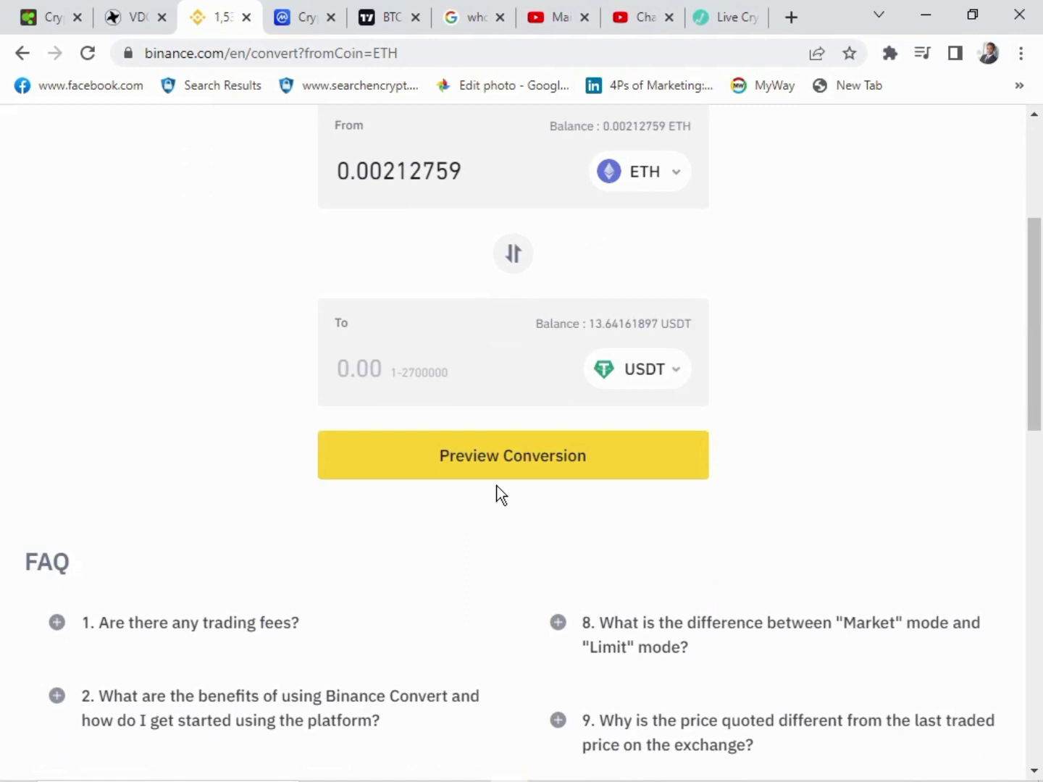
left_click(524, 457)
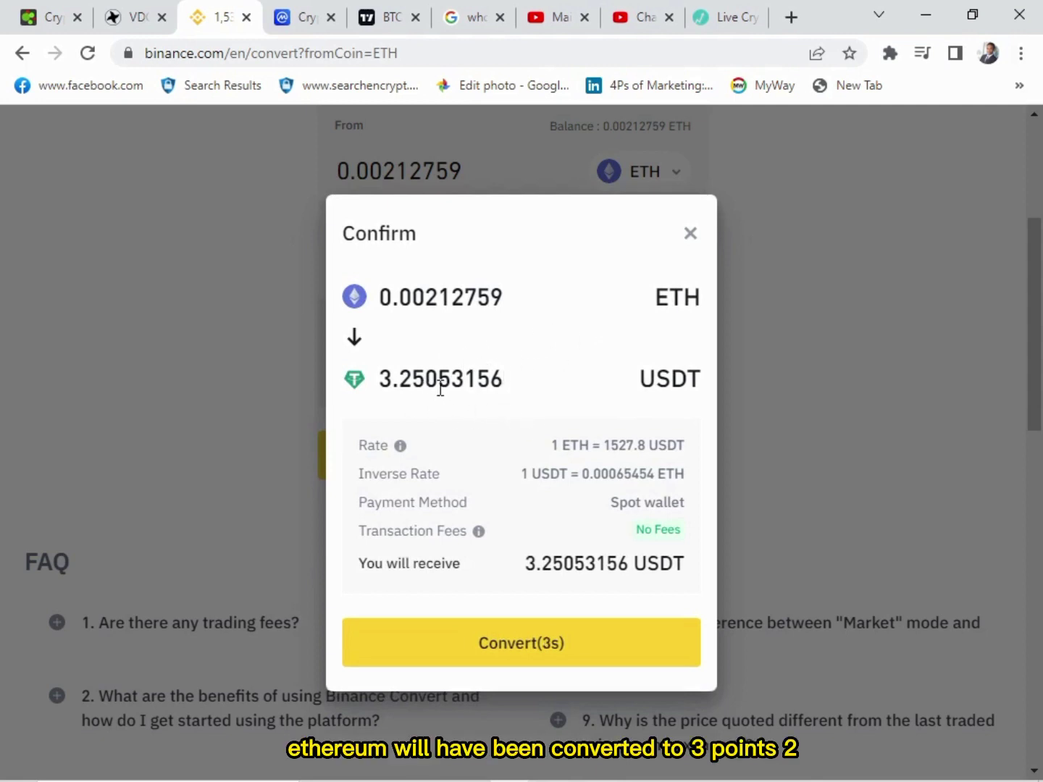
Dismiss the expired ETH quote error and get a fresh quote: 0.00212759 ETH to 3.25098374 USDT at 1528.01
left_click(570, 642)
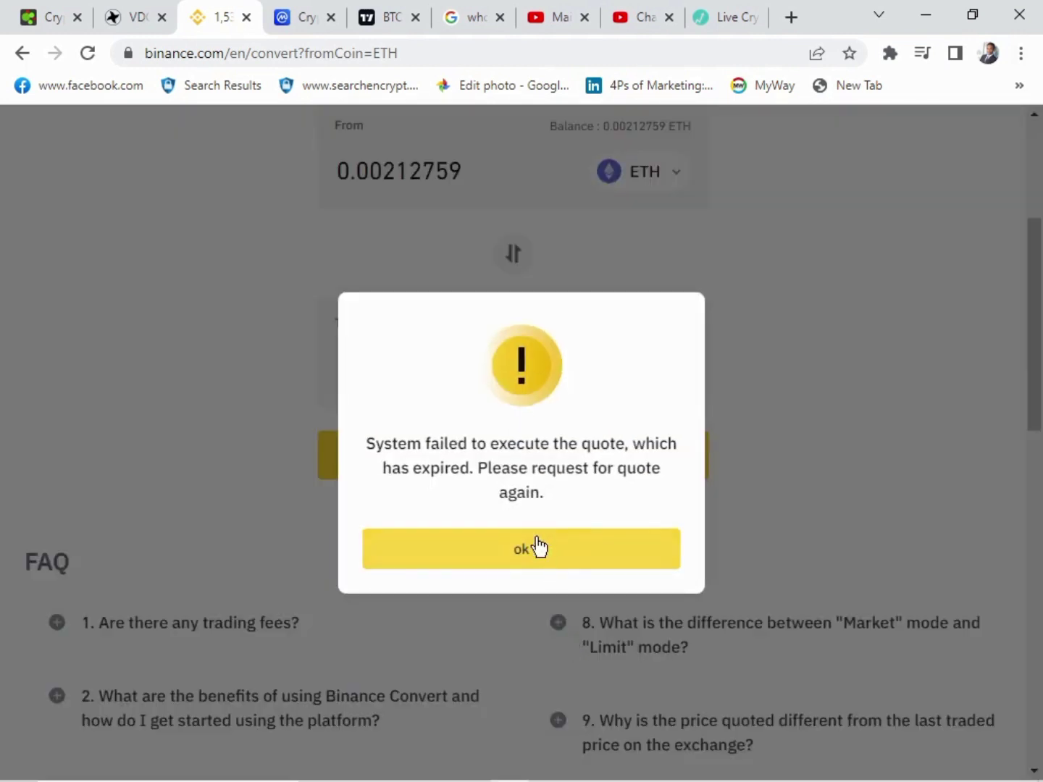
left_click(528, 551)
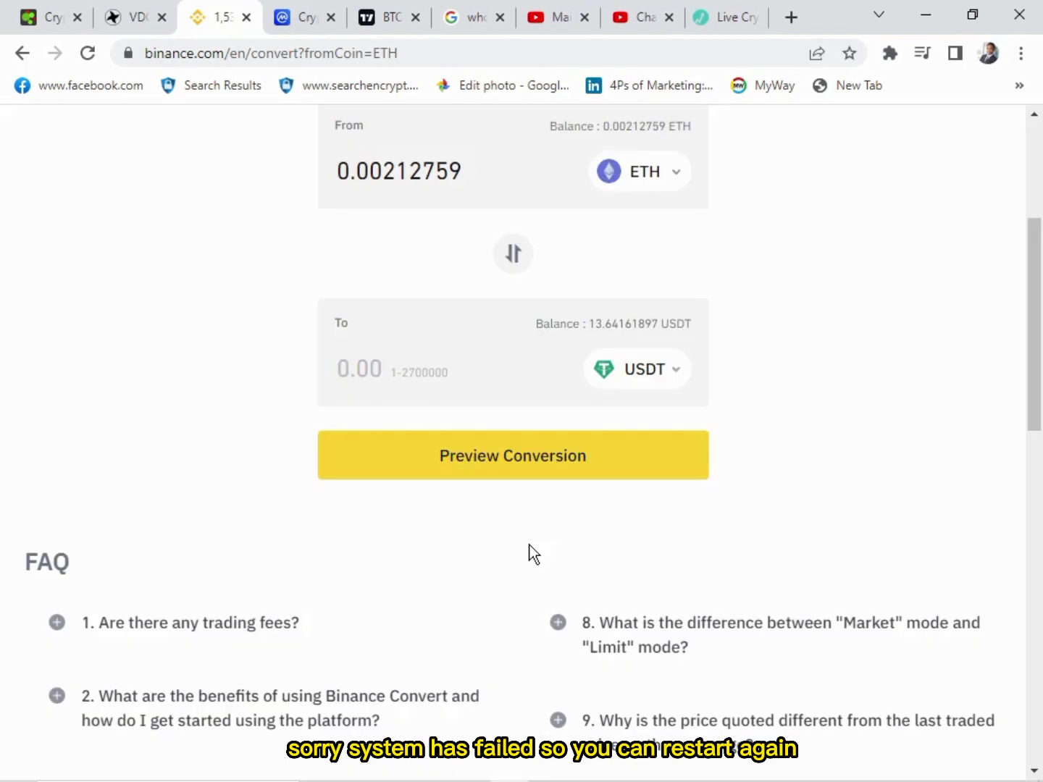
scroll(611, 473, "up", 3)
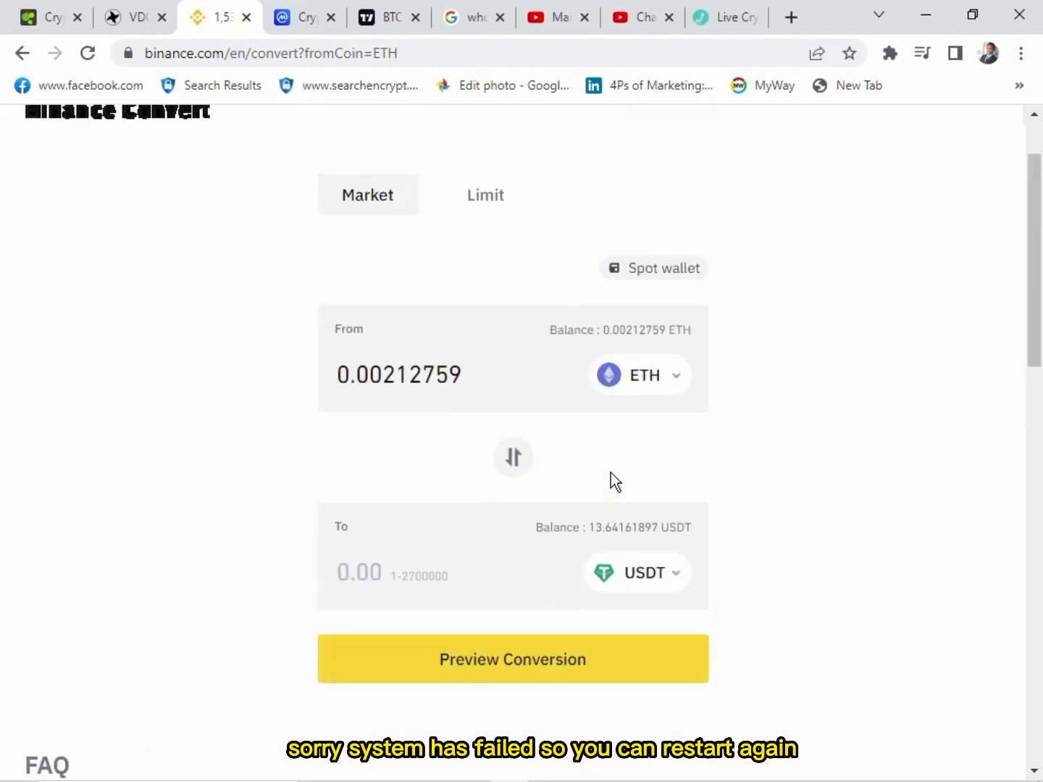
scroll(611, 479, "down", 2)
scroll(576, 503, "down", 1)
left_click(468, 447)
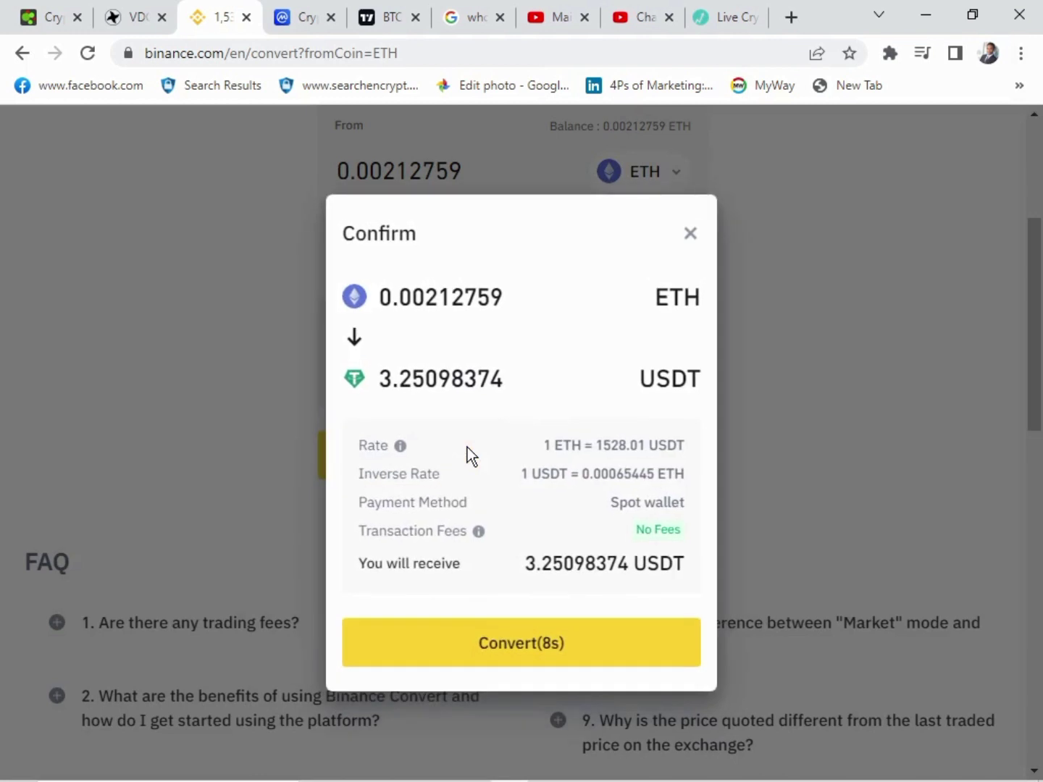
Confirm converting 0.00212759 ETH into 3.25098374 USDT and close the success summary
left_click(503, 644)
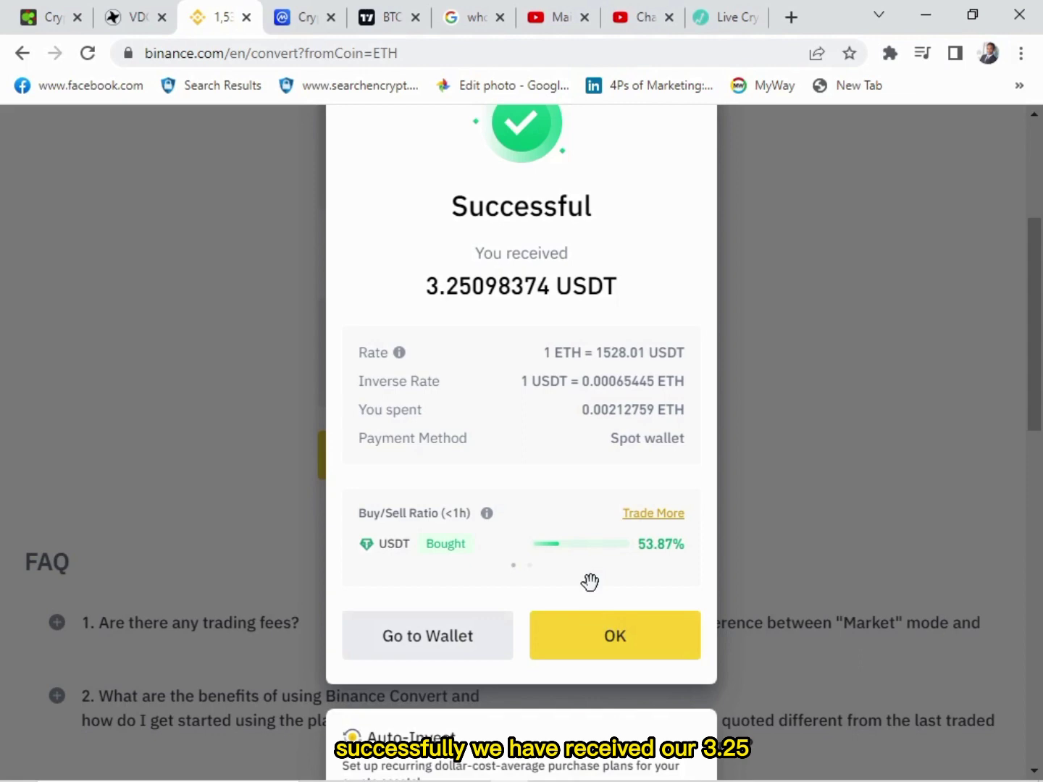
left_click(622, 641)
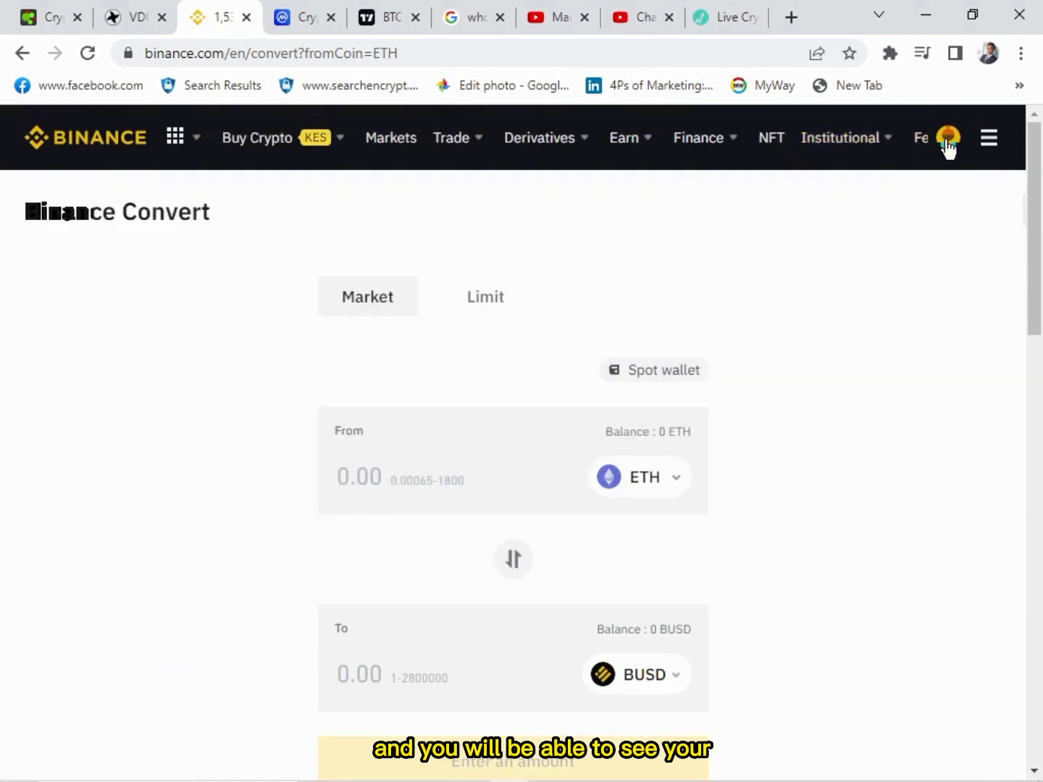
Go to Wallet > Fiat and Spot from the account panel, showing the 0.00081614 BTC estimated balance
left_click(946, 139)
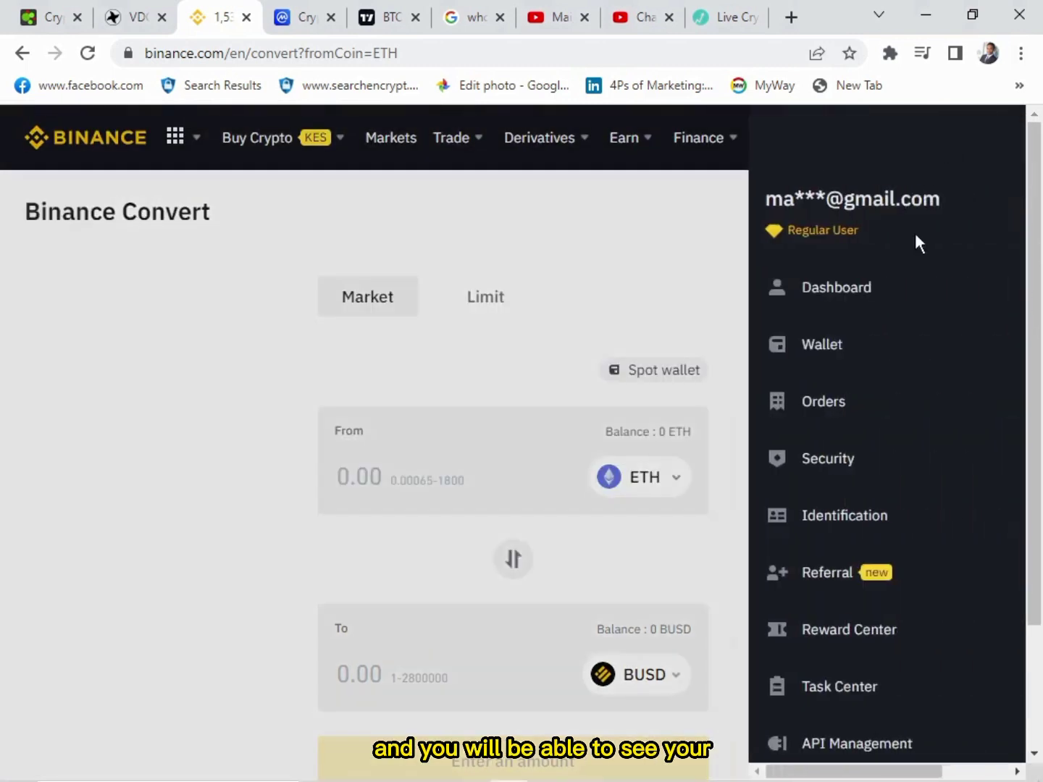
left_click(731, 361)
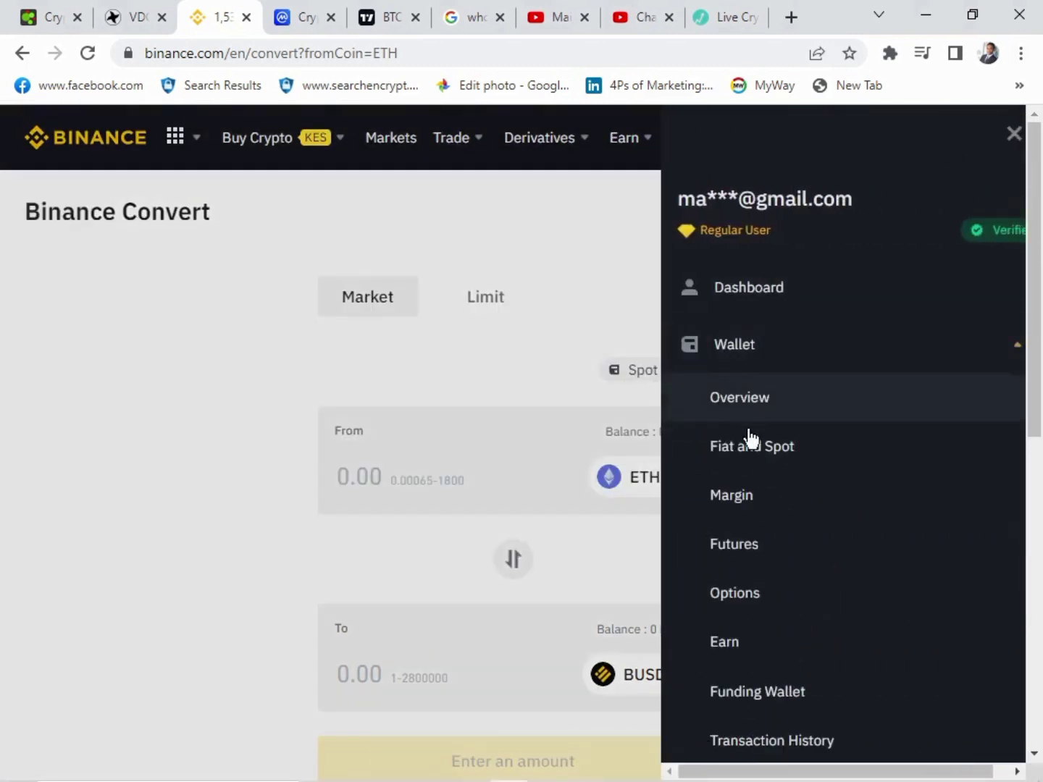
left_click(757, 451)
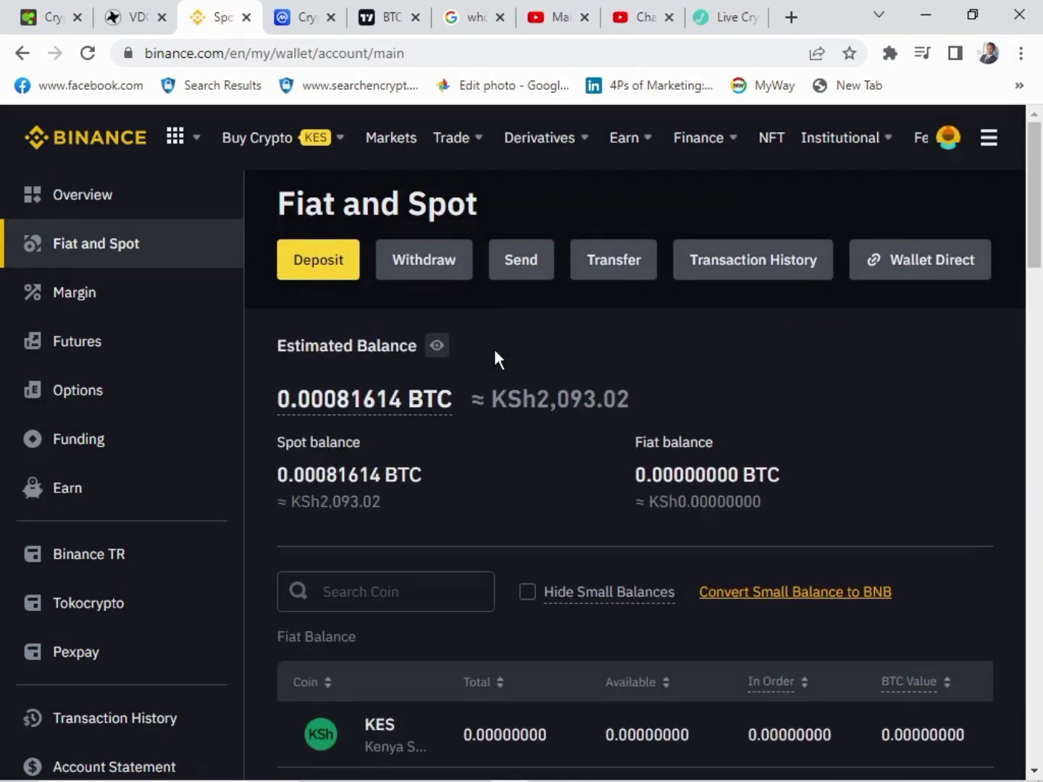
Scroll to the Crypto Balance table listing 16.89260270 USDT, with ETH, BNB and BUSD at zero
scroll(458, 403, "down", 10)
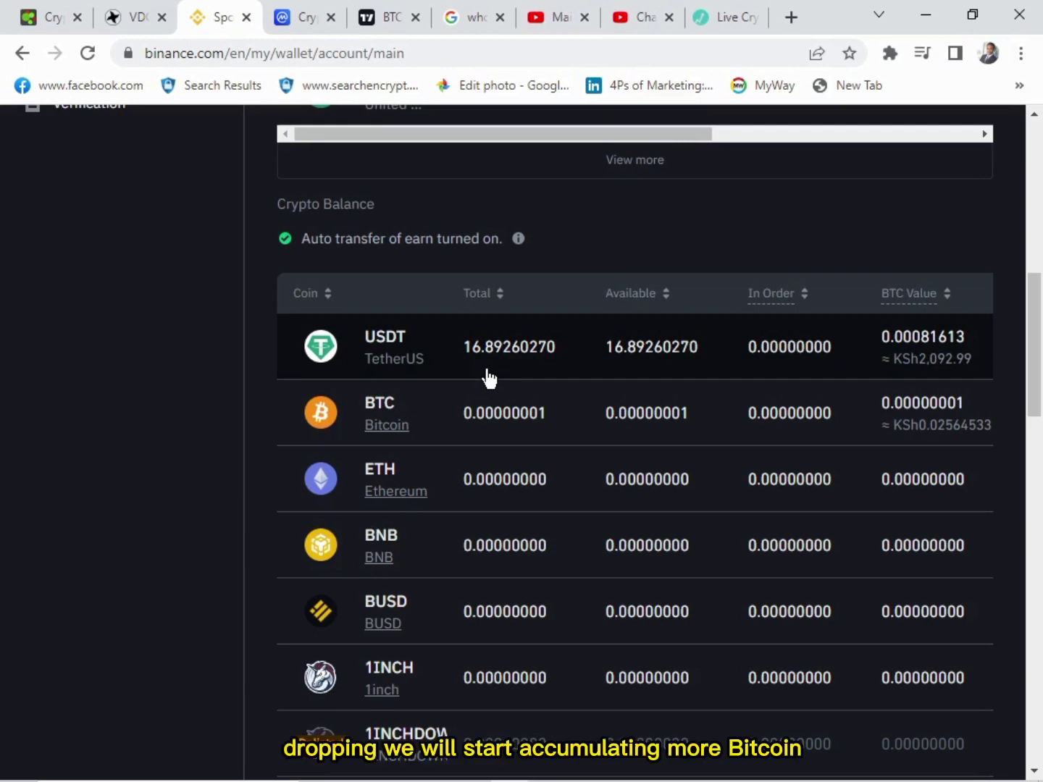
Return to the TradingView BTCUSDT chart and zoom in on it
left_click(303, 11)
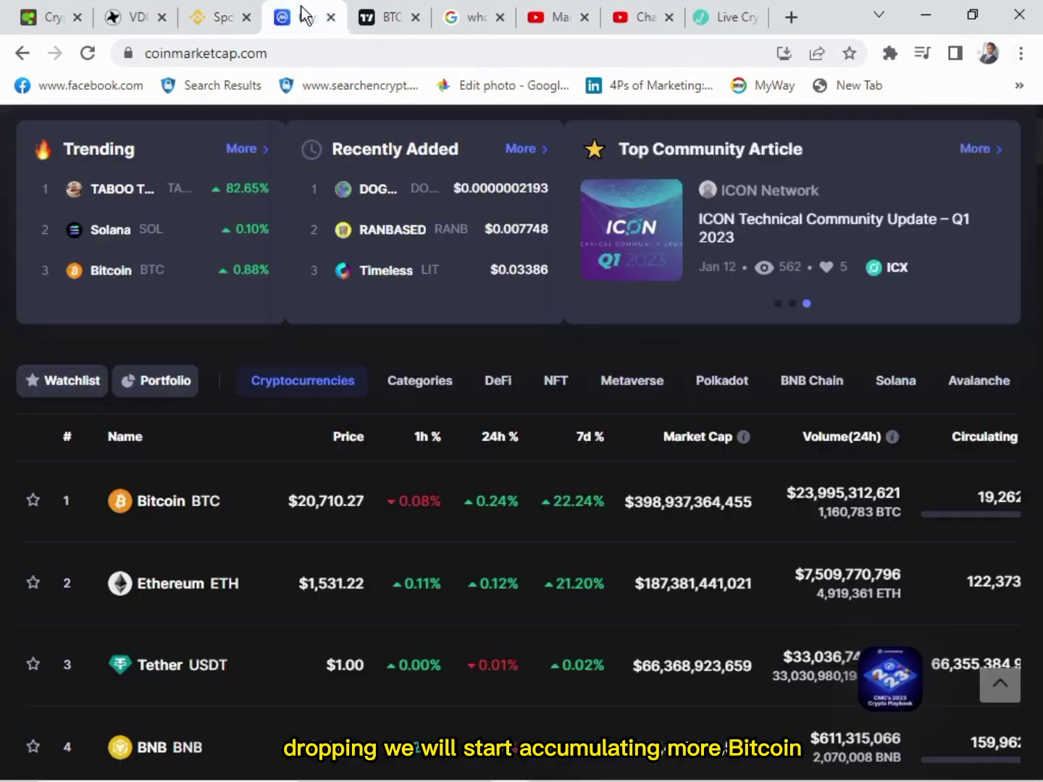
left_click(400, 19)
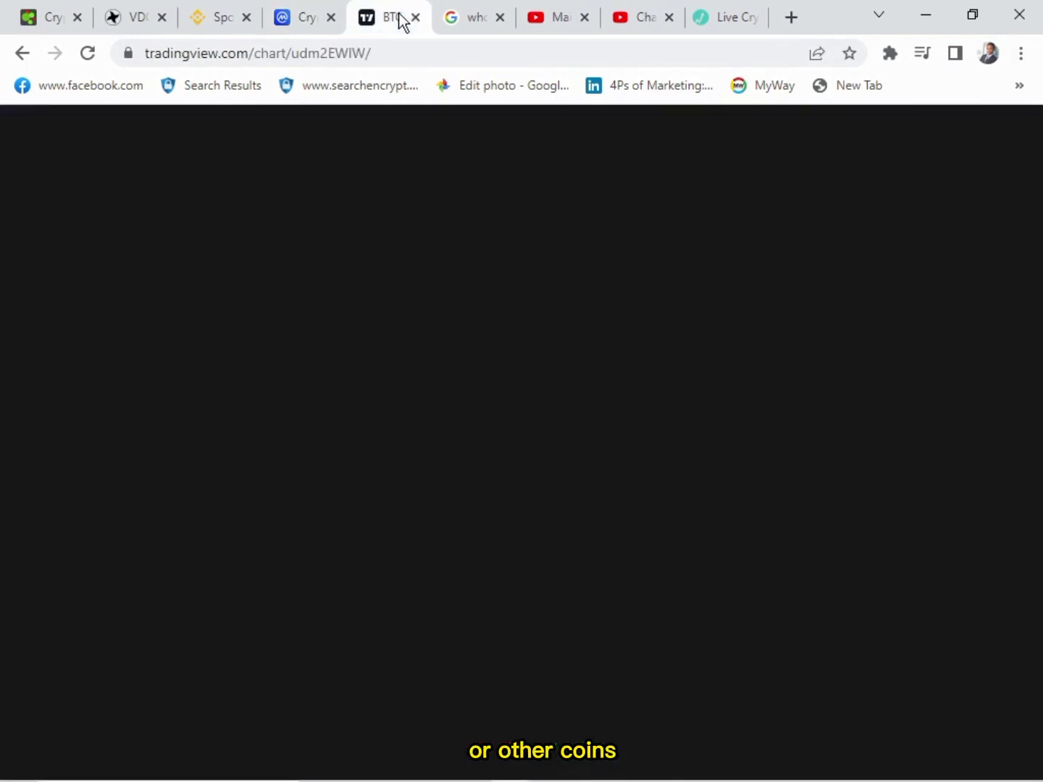
scroll(445, 471, "up", 5)
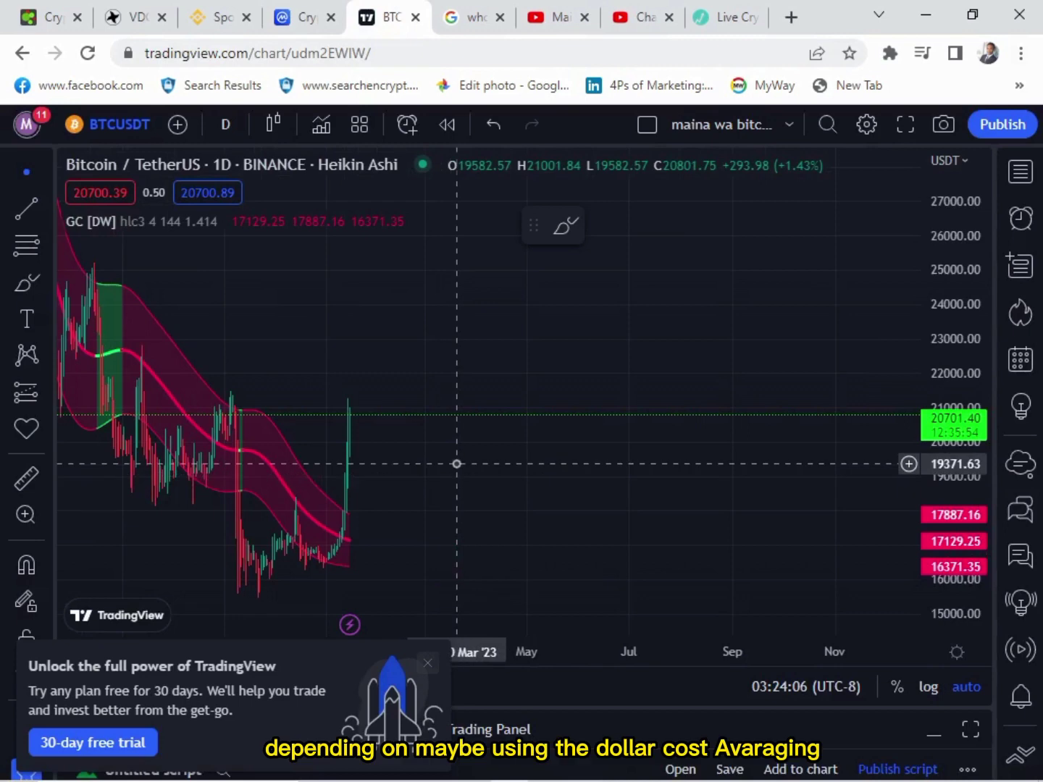
scroll(457, 463, "up", 2)
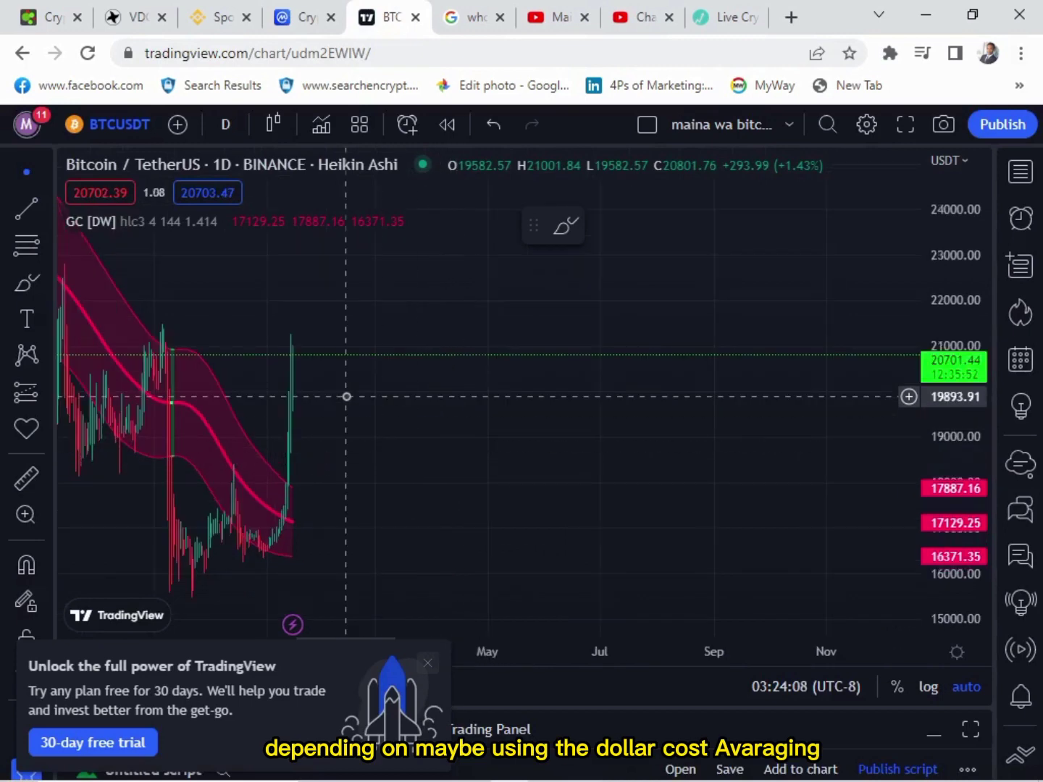
Switch the BTCUSDT chart from daily to 1-hour candles, showing the January rally to about 20701
right_click(346, 387)
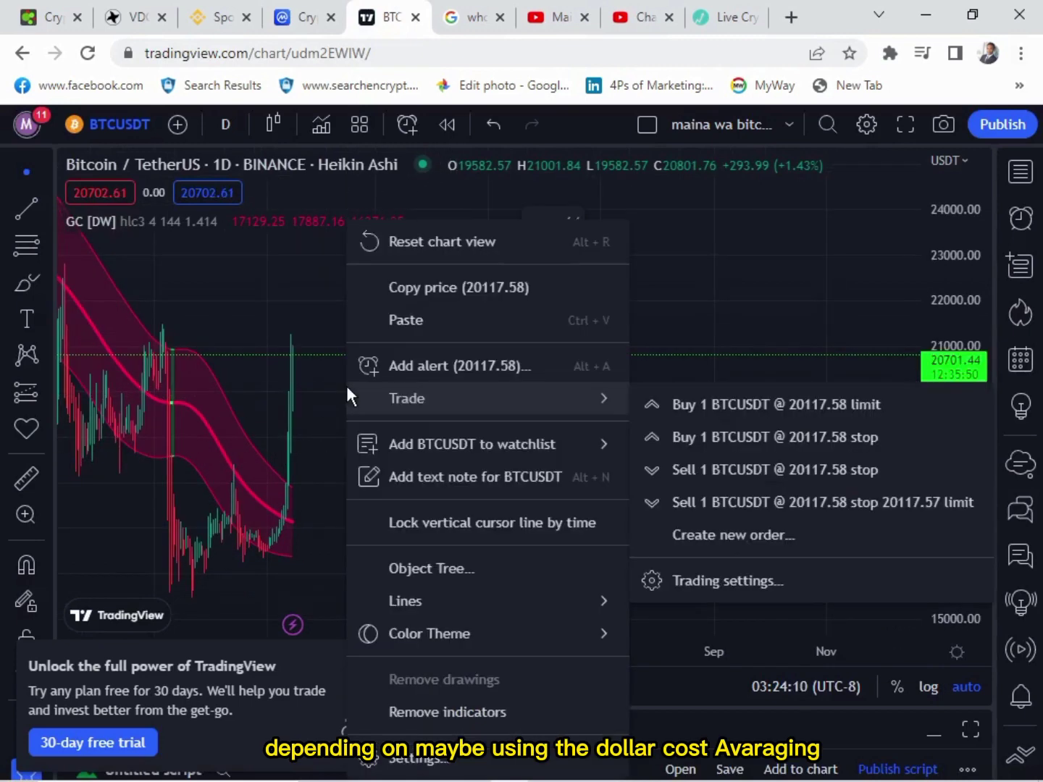
key("Escape")
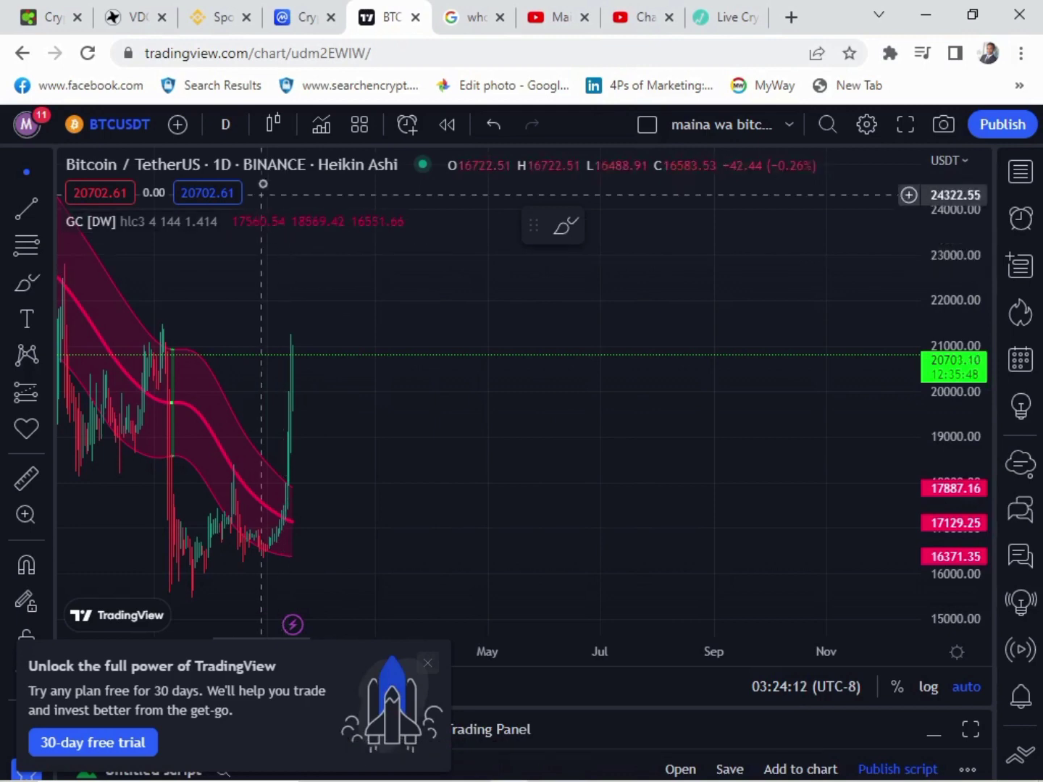
left_click(224, 126)
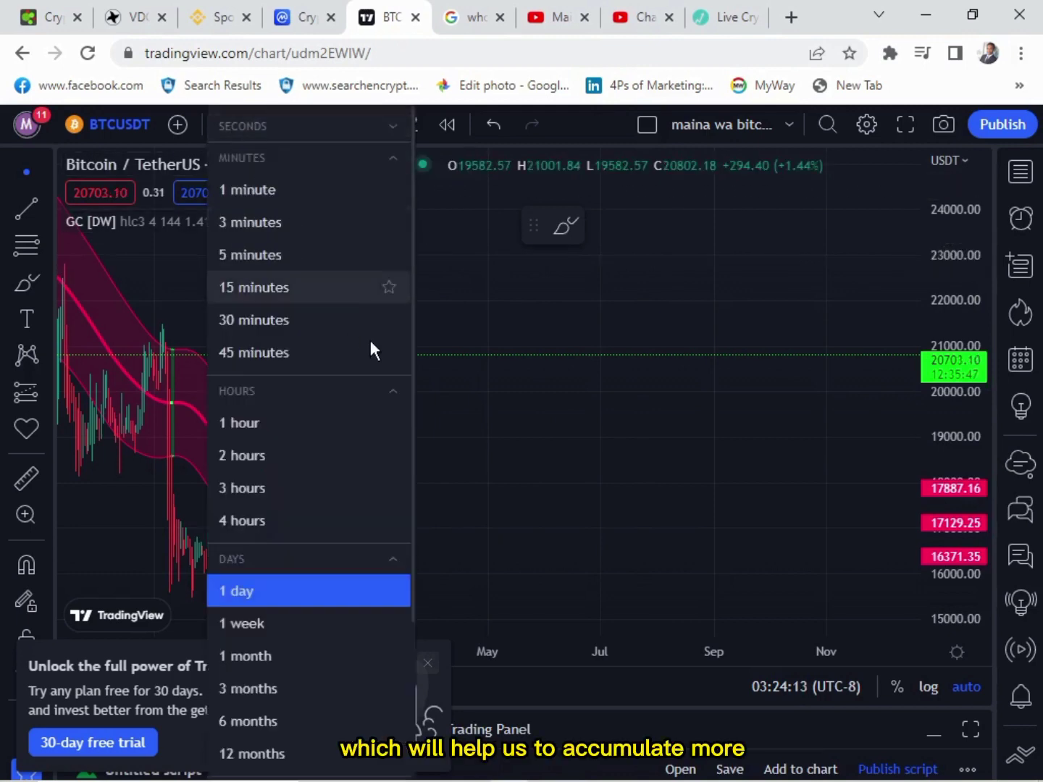
left_click(258, 428)
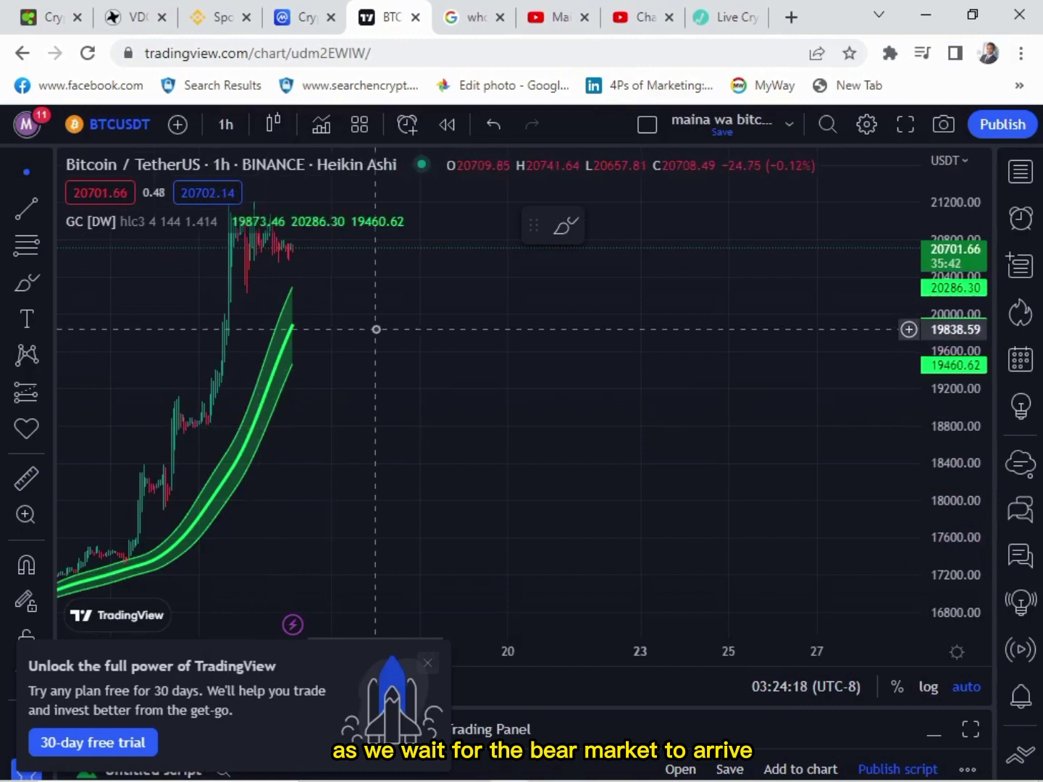
scroll(376, 328, "left", 6)
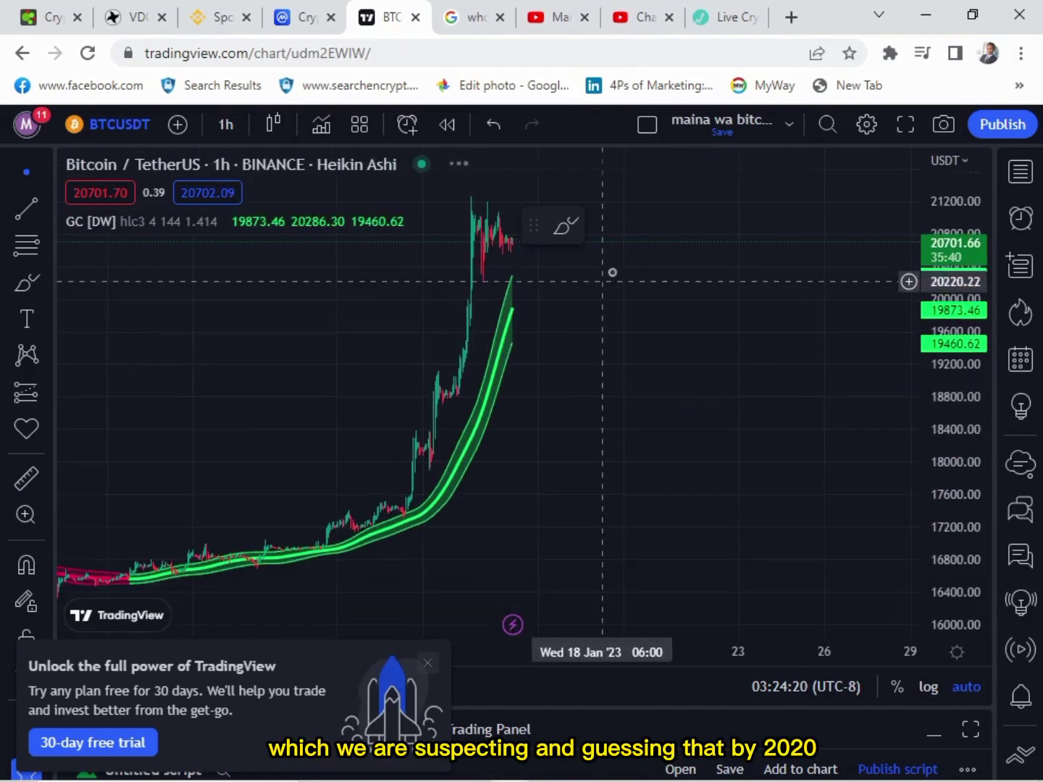
Set the BTCUSDT chart back to 1-day candles and zoom out to show the 2021 peak near 69000
scroll(551, 326, "up", 3)
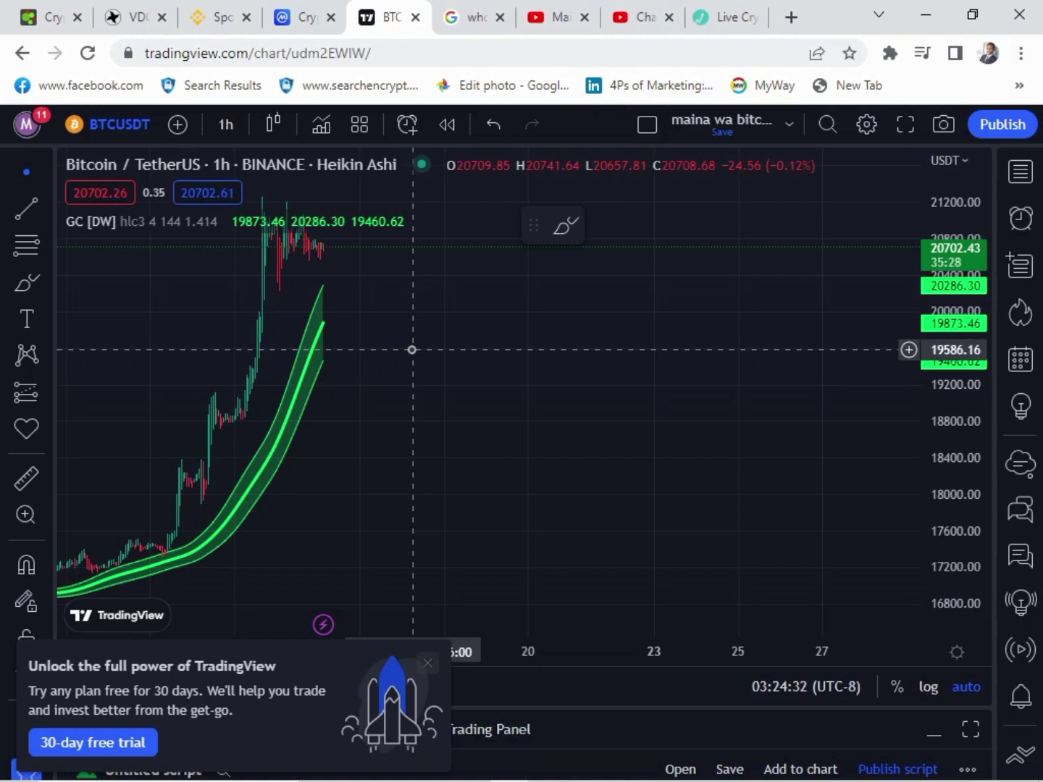
left_click(242, 121)
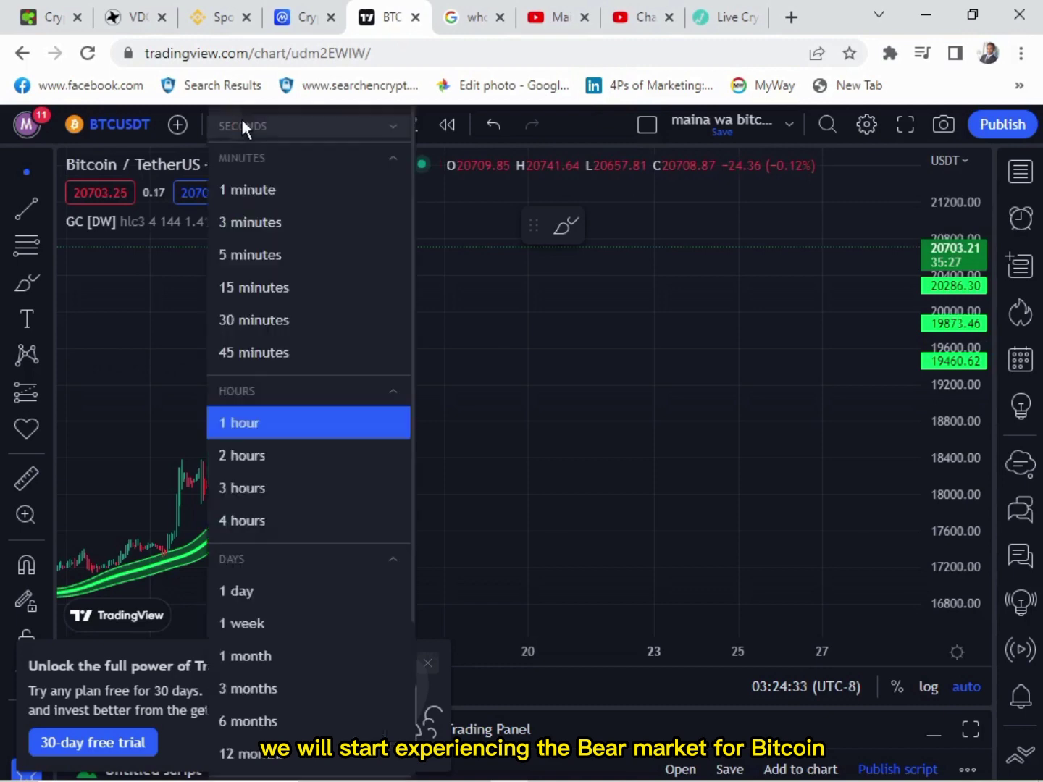
left_click(249, 597)
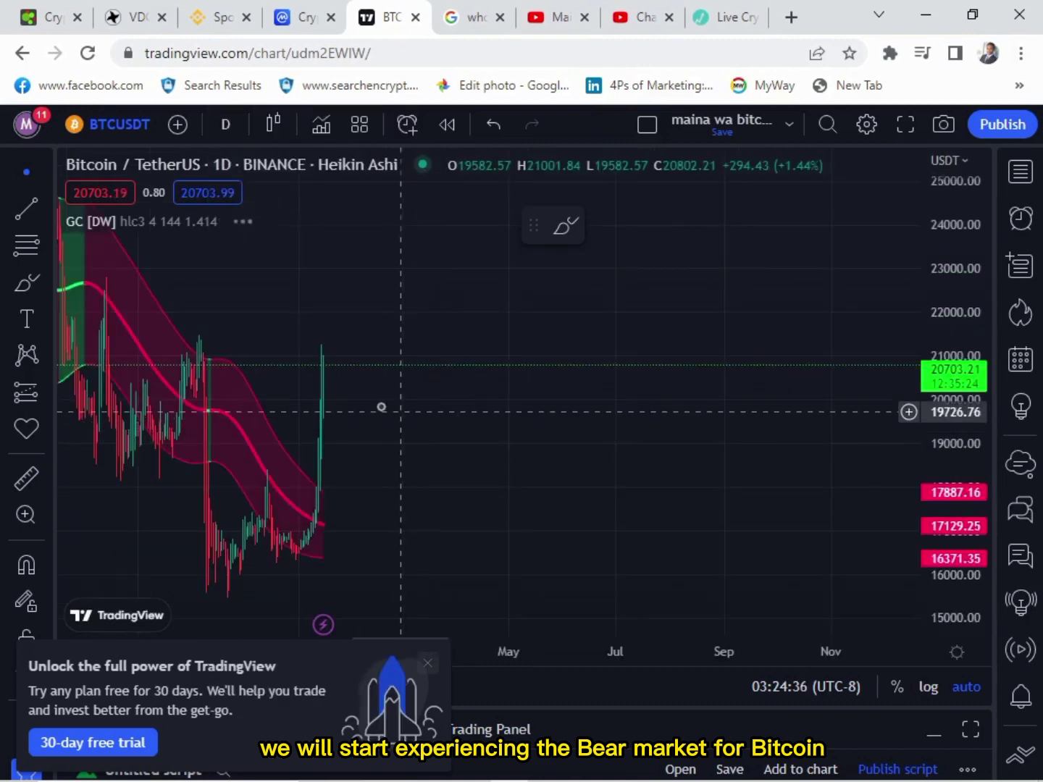
scroll(379, 407, "down", 5)
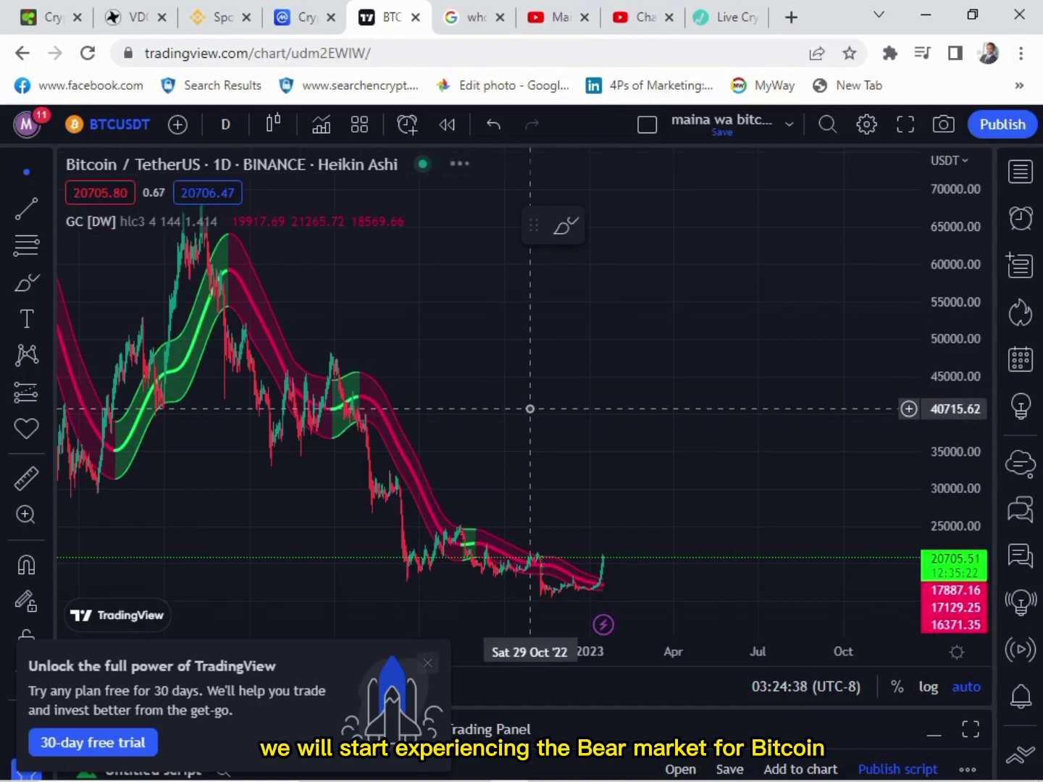